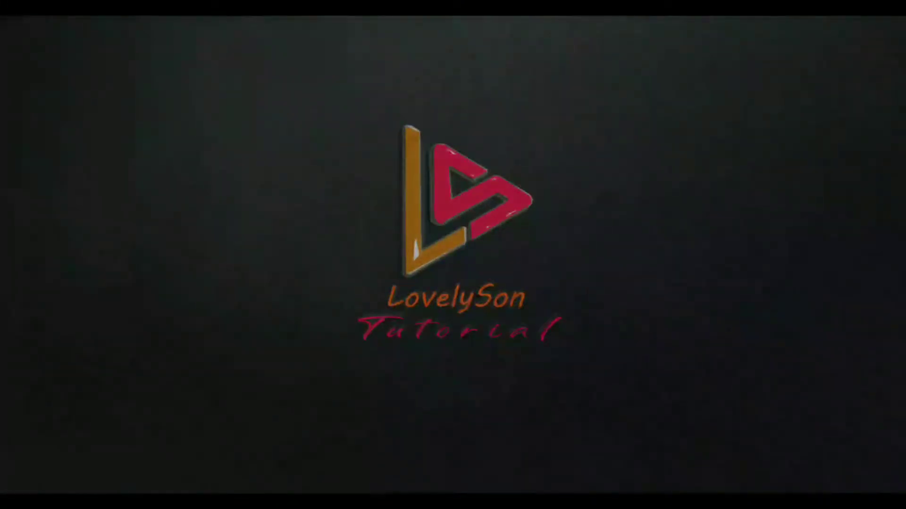
Refresh the desktop and restore Photoshop showing the finished silver circle-arrow logo
right_click(552, 210)
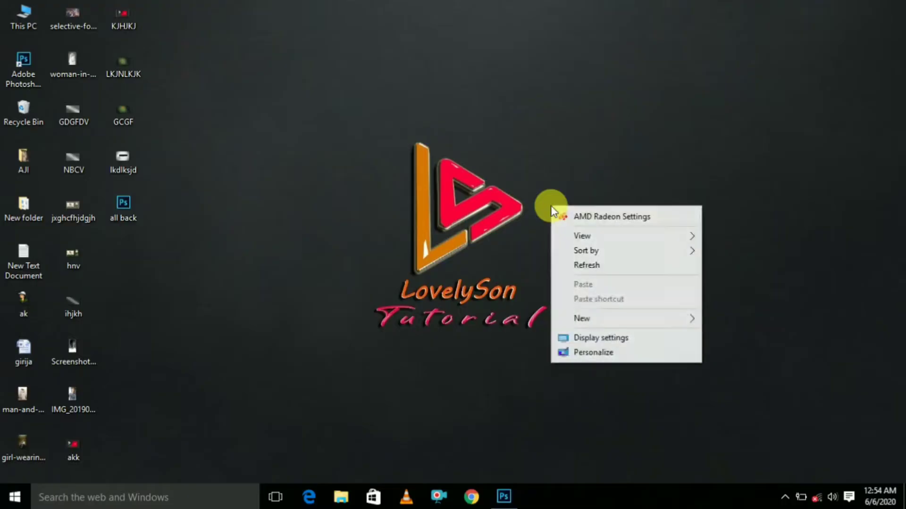
left_click(578, 264)
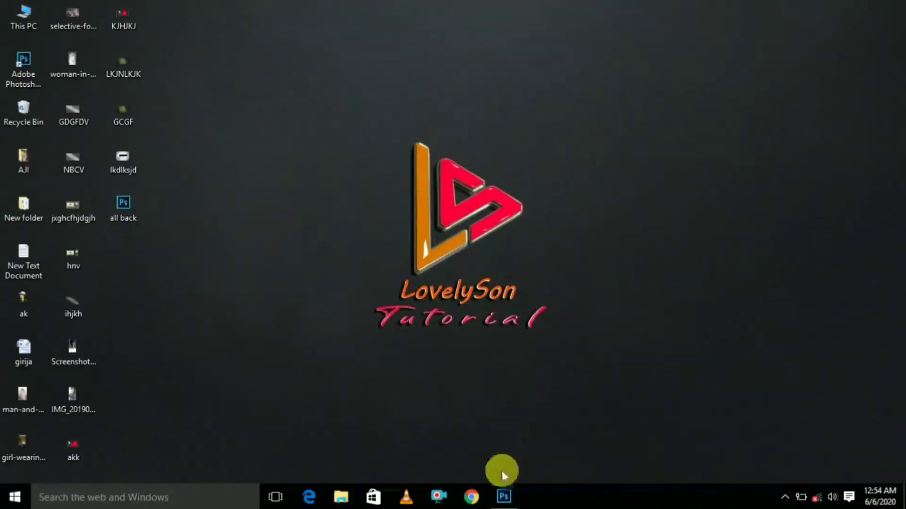
left_click(503, 498)
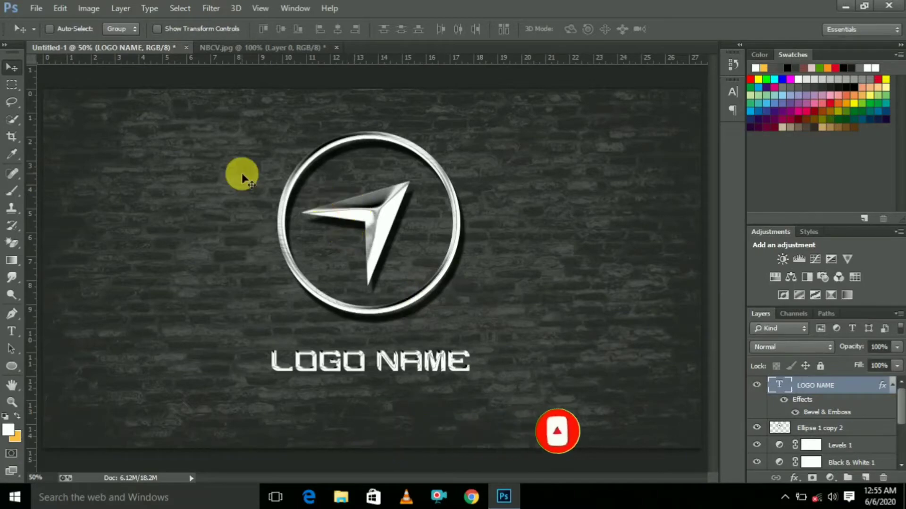
Start a new document sized 1980 × 1080 pixels
left_click(38, 10)
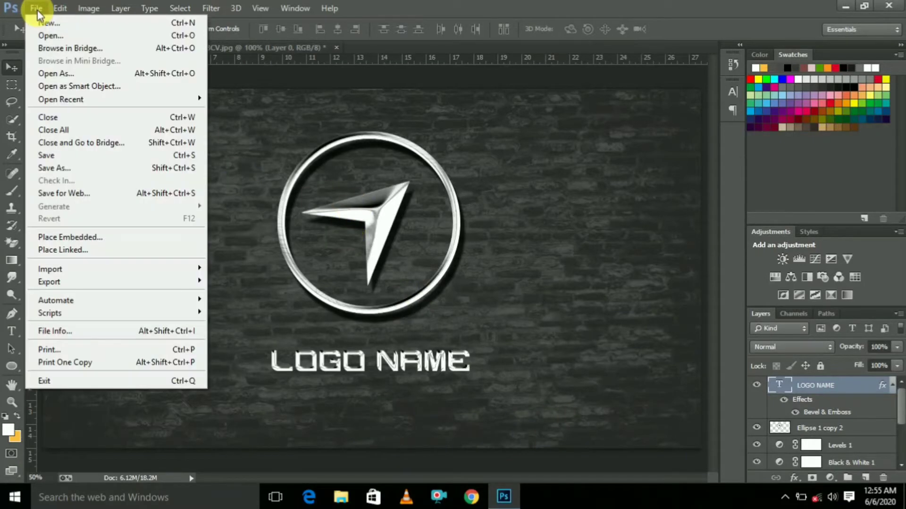
left_click(80, 27)
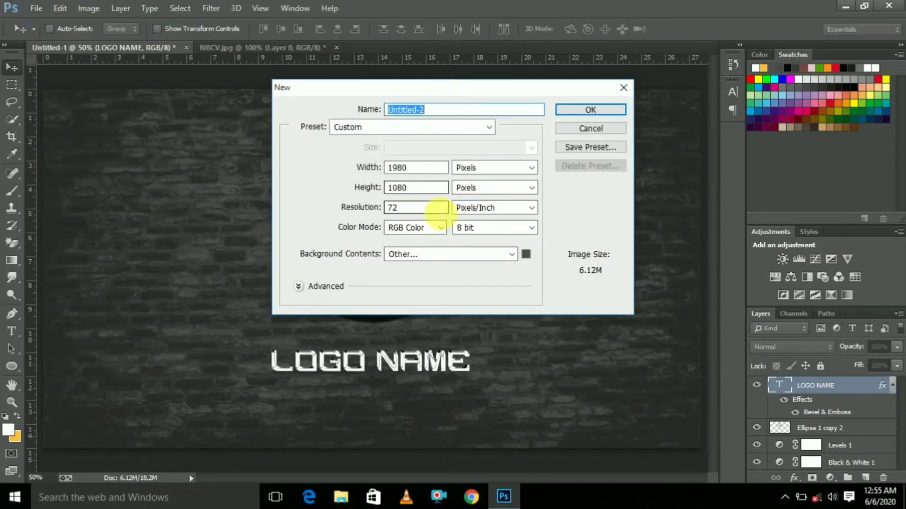
left_click(483, 169)
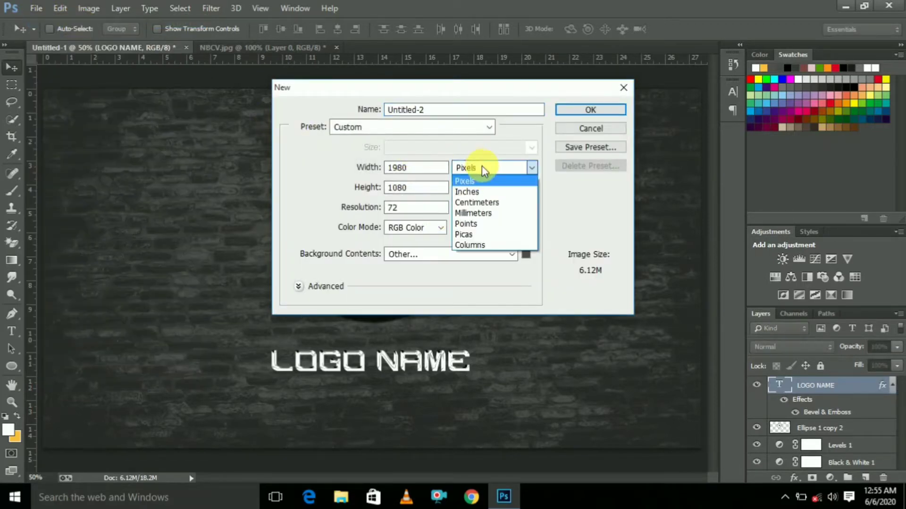
left_click(486, 182)
double_click(404, 167)
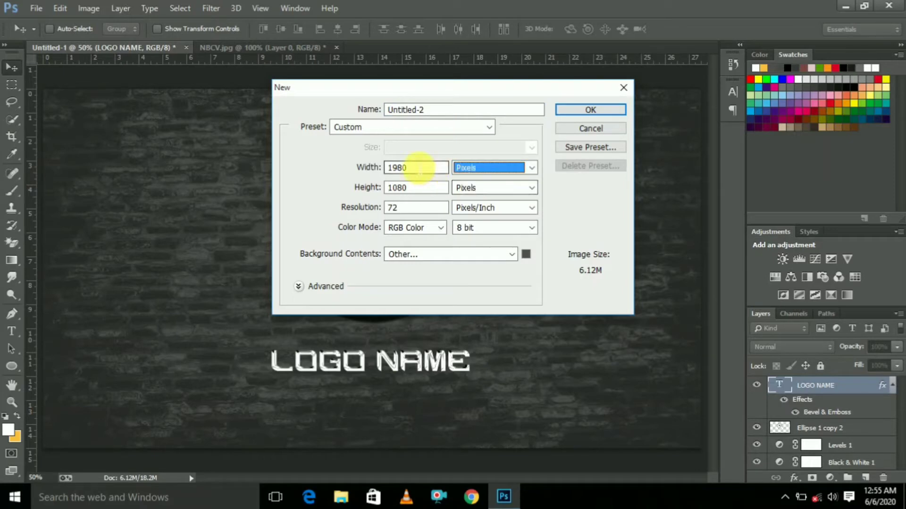
key("BackSpace")
type("1980")
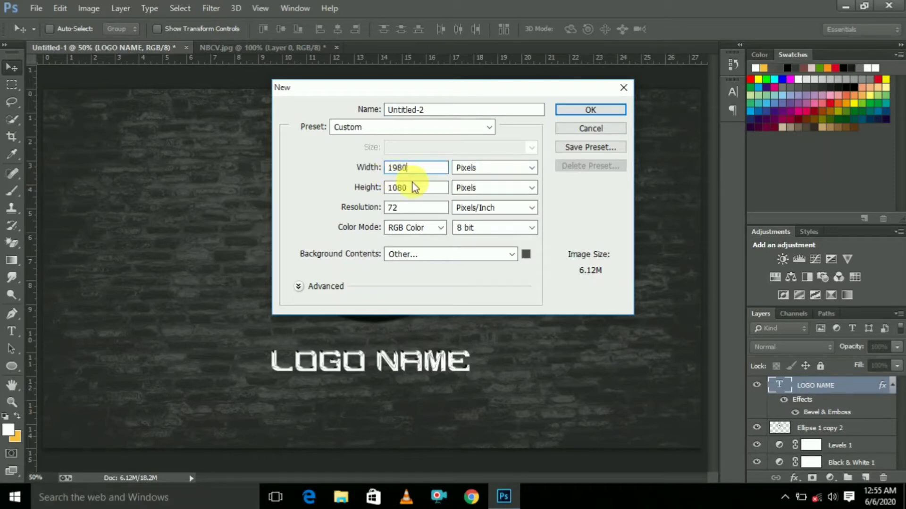
left_click(412, 188)
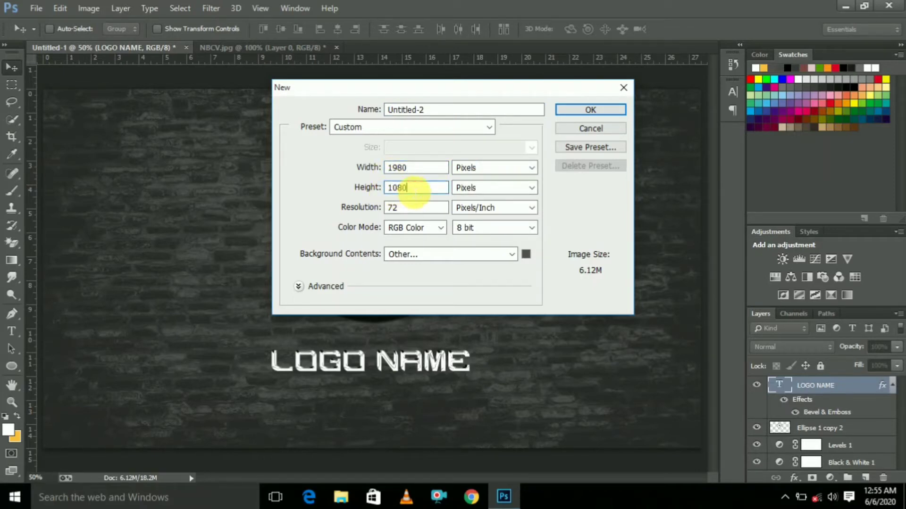
Set the background contents to custom dark gray #2e2d2d and create the document
left_click(526, 254)
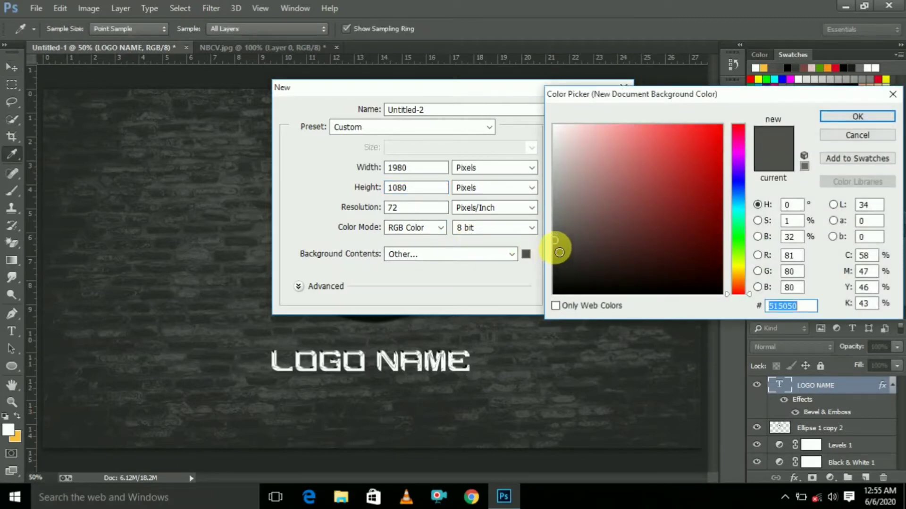
left_click_drag(559, 252, 559, 267)
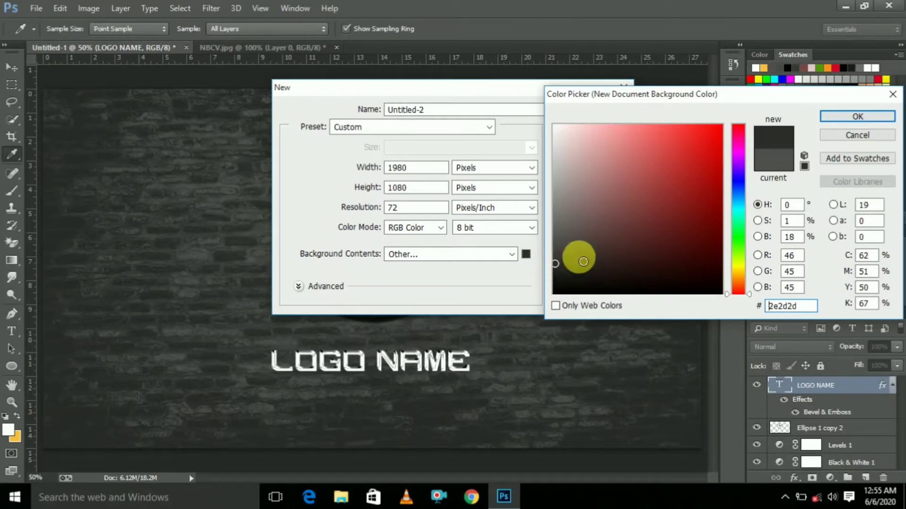
left_click(802, 306)
left_click(810, 306)
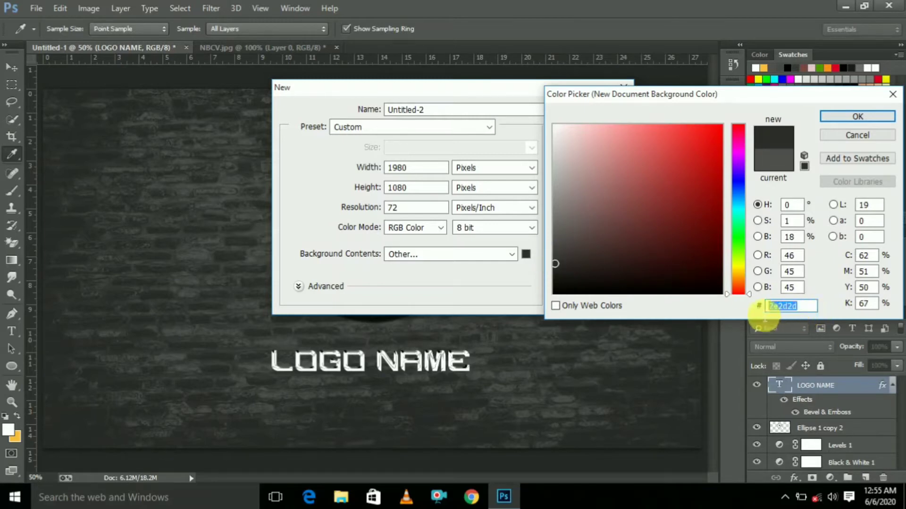
left_click(854, 117)
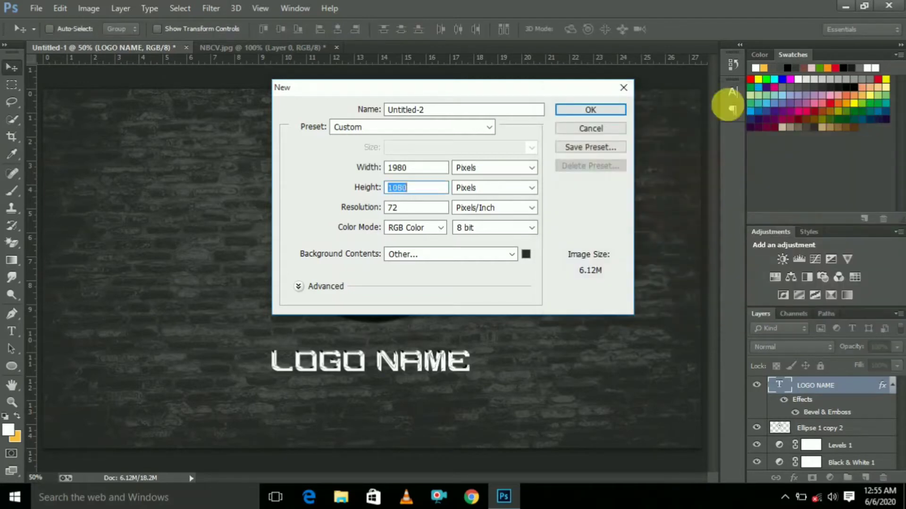
left_click(599, 111)
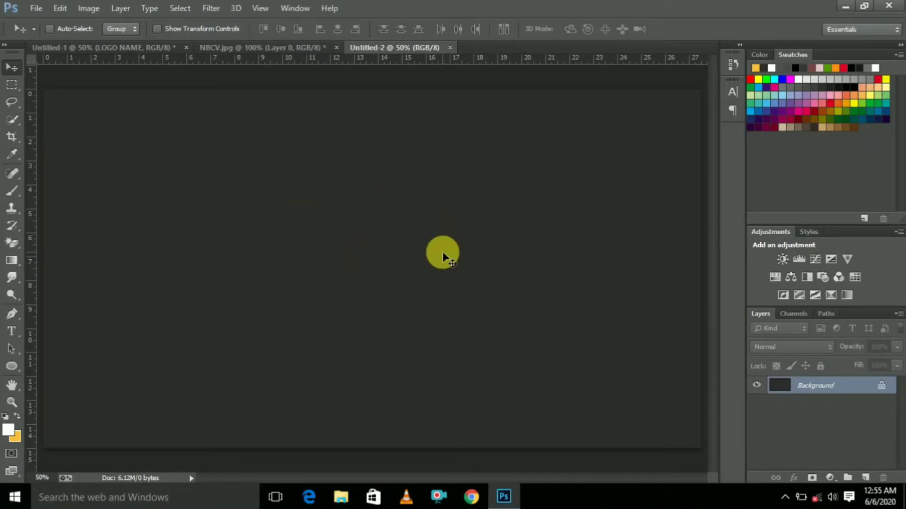
Draw a 550 × 550 px circle from centre with the Ellipse Tool
left_click(12, 368)
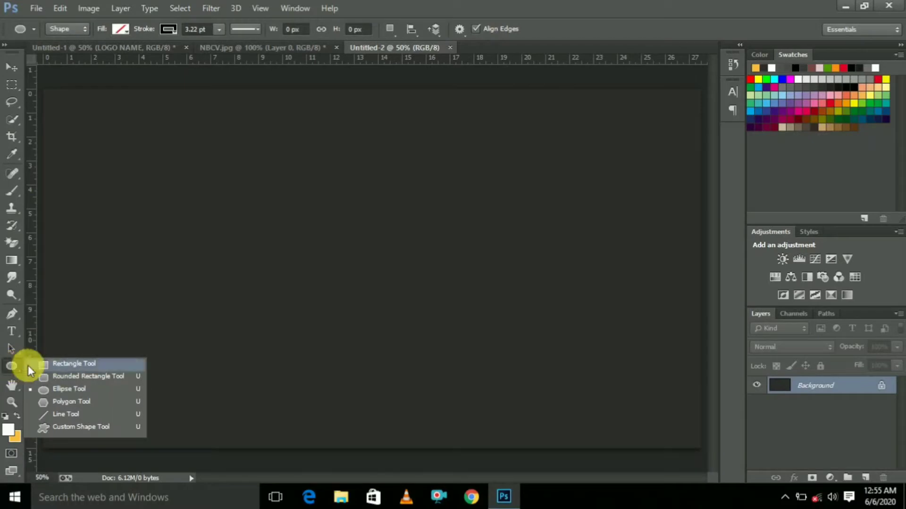
left_click(69, 385)
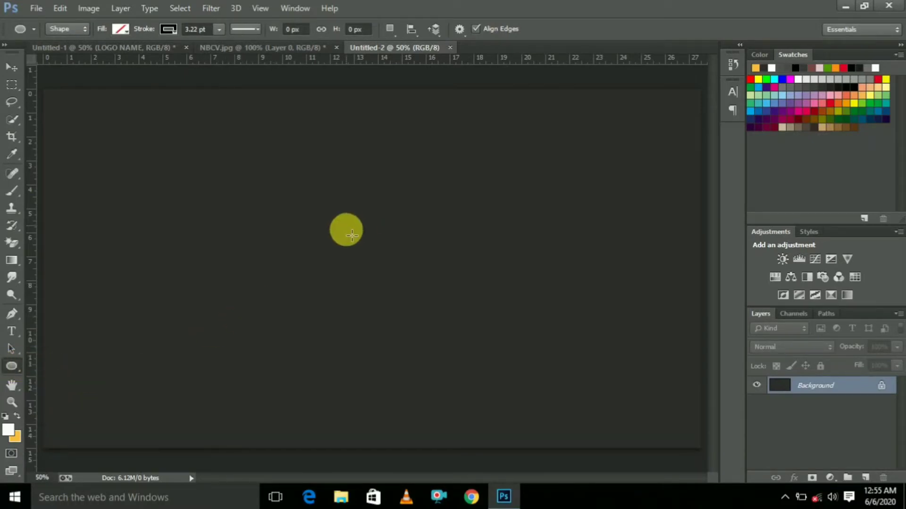
left_click(358, 236)
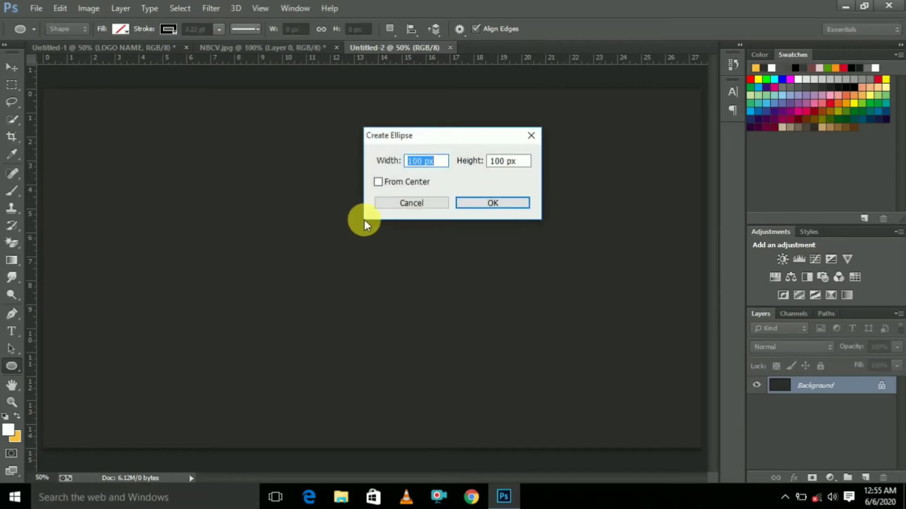
left_click(377, 184)
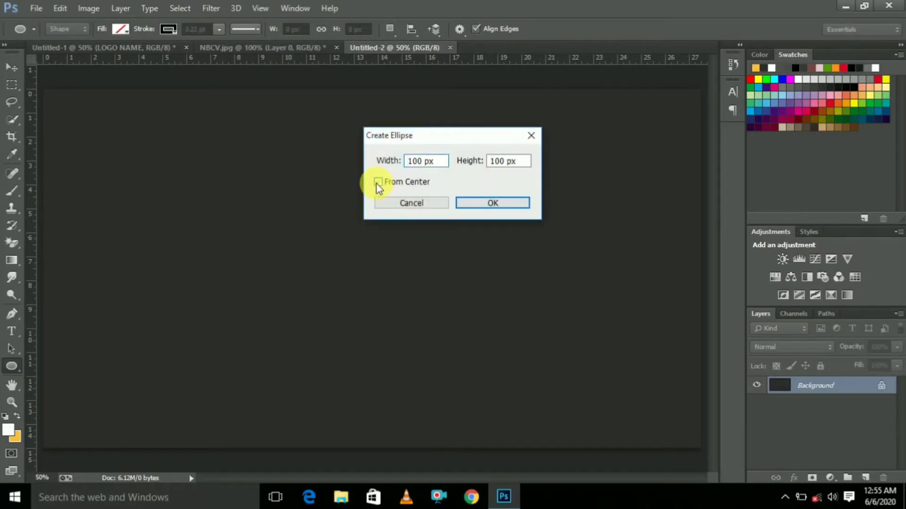
left_click(421, 165)
key("BackSpace")
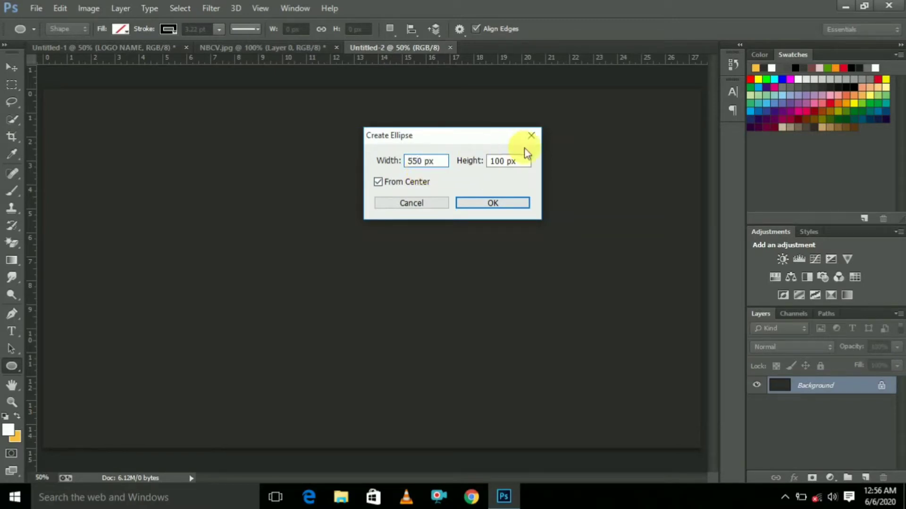
left_click(500, 163)
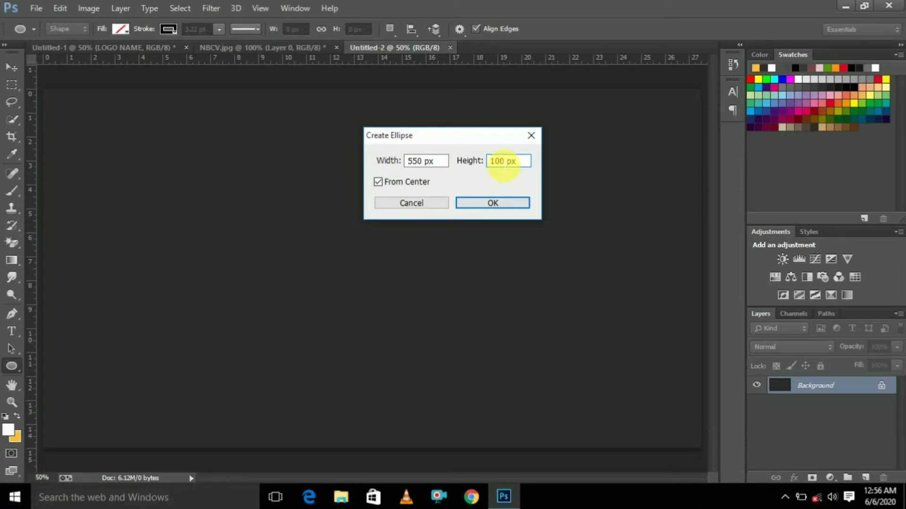
key("BackSpace")
key("BackSpace")
type("55")
left_click(494, 206)
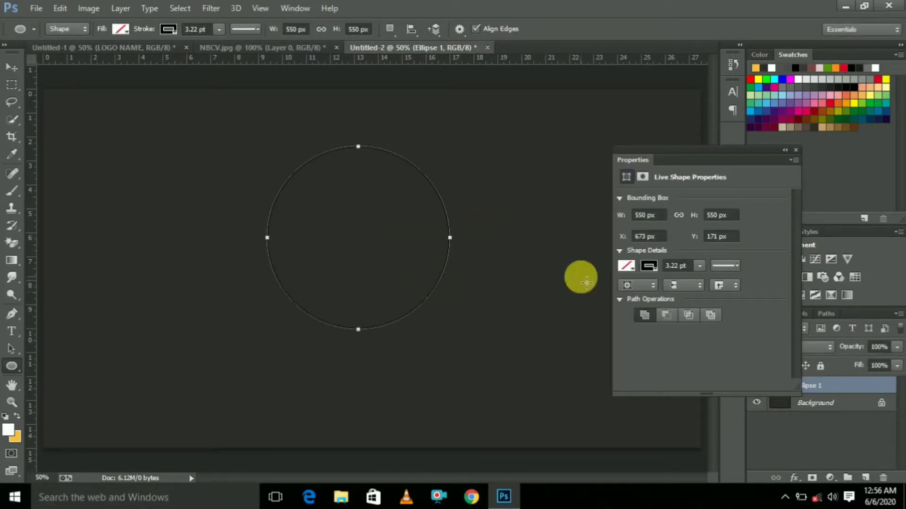
Give the Ellipse 1 circle a white 28 pt stroke
left_click(654, 266)
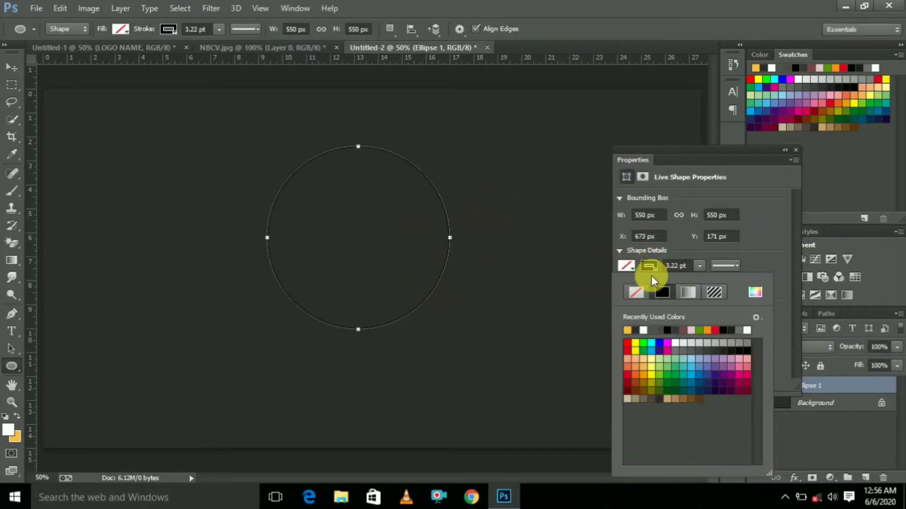
left_click(651, 336)
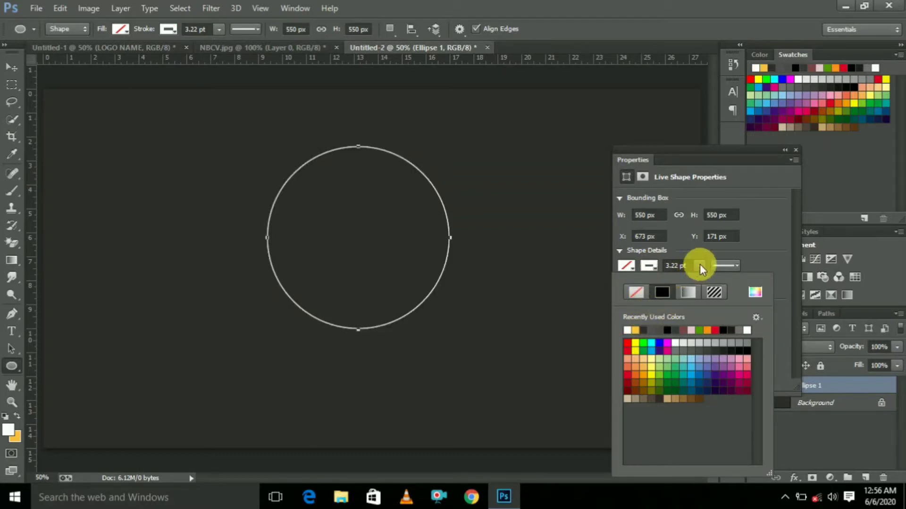
left_click(686, 269)
left_click_drag(682, 267, 674, 270)
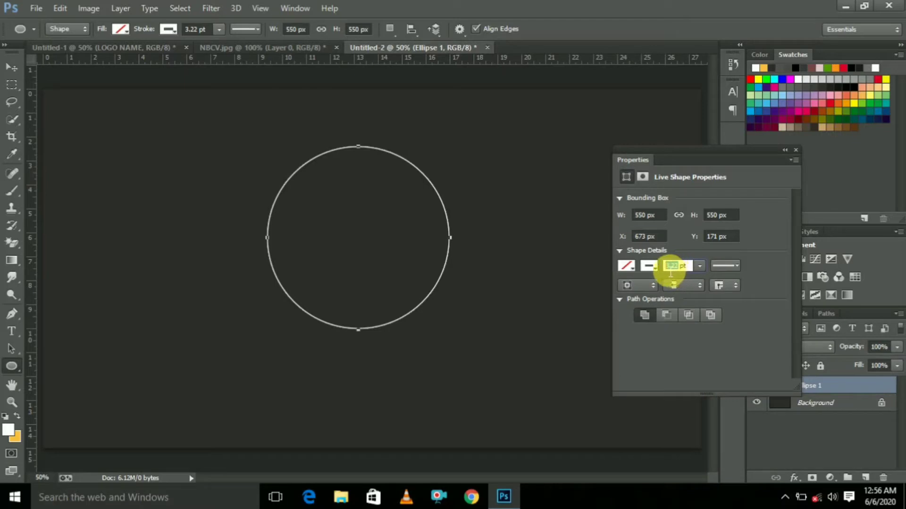
type("3")
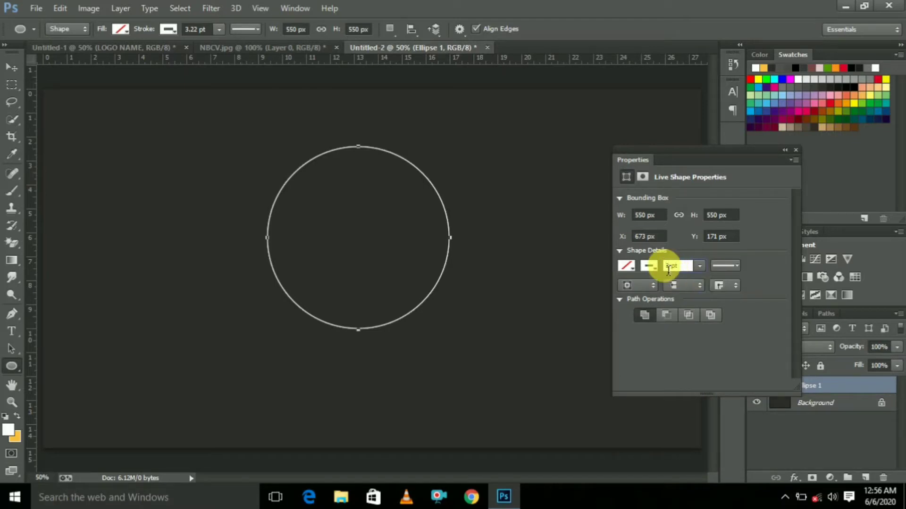
type("8")
key("Return")
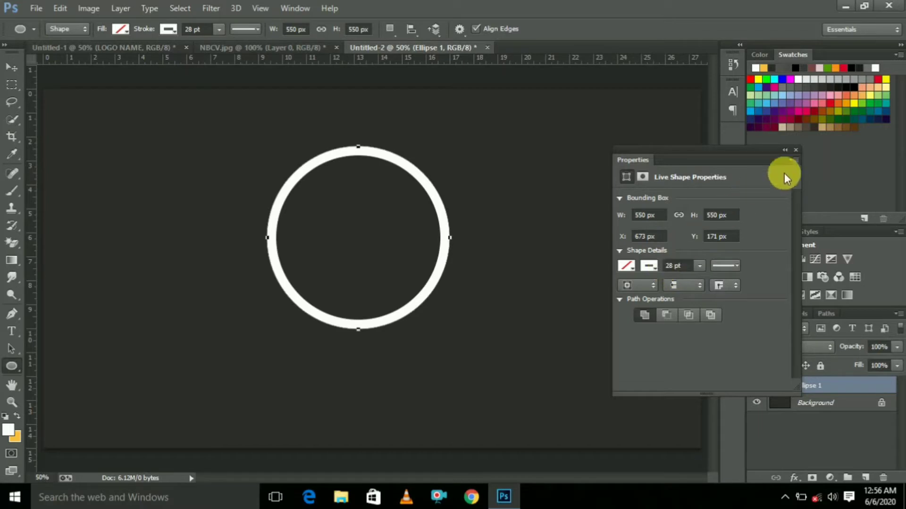
left_click(795, 150)
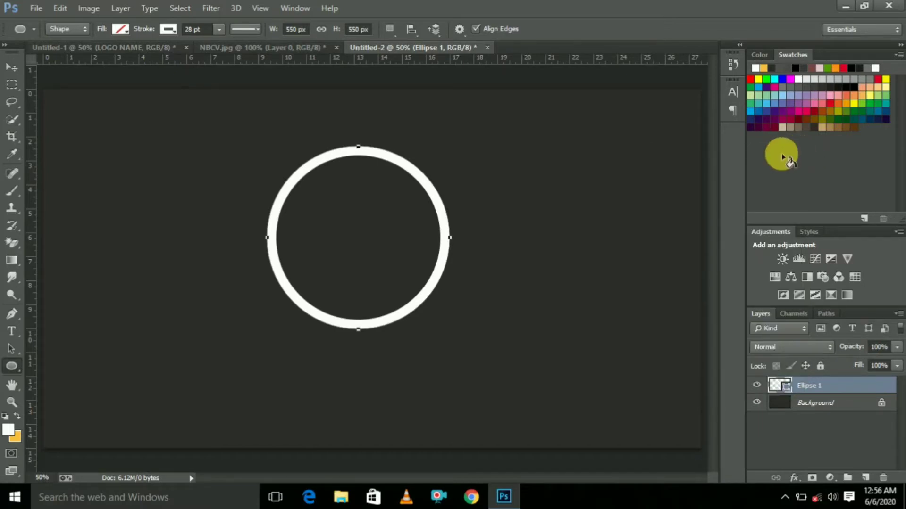
left_click(12, 68)
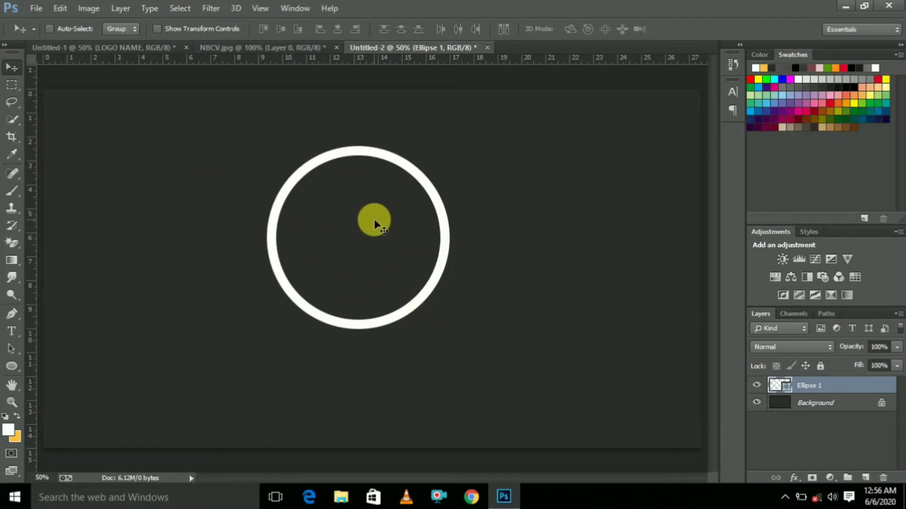
Create a new 1980 × 1080 document with a transparent background
left_click(278, 46)
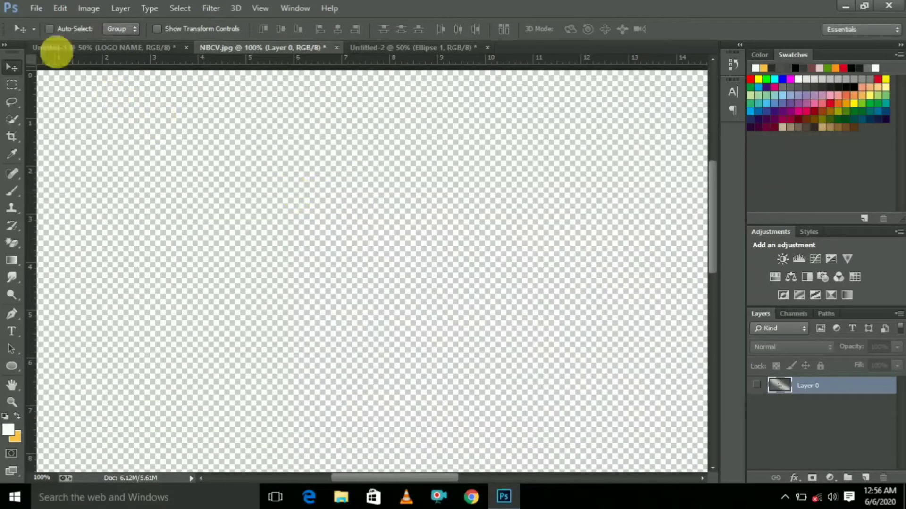
left_click(36, 8)
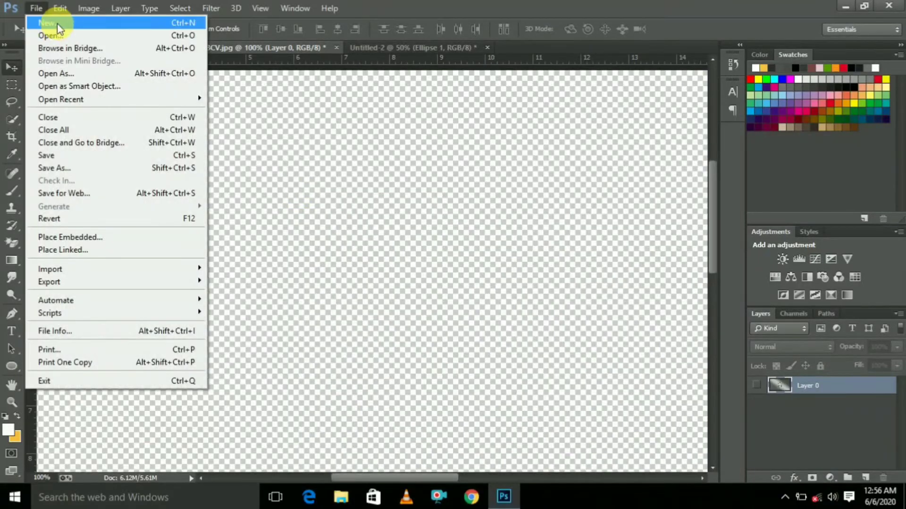
left_click(60, 22)
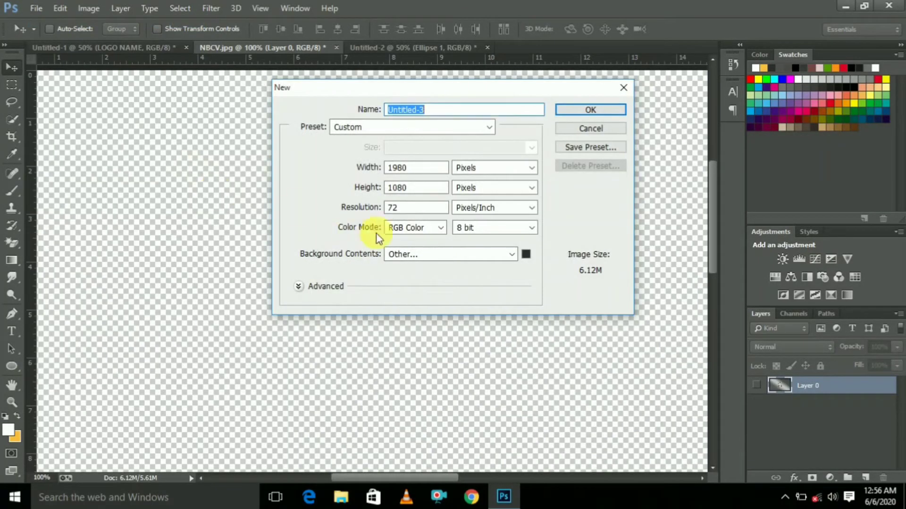
left_click(429, 255)
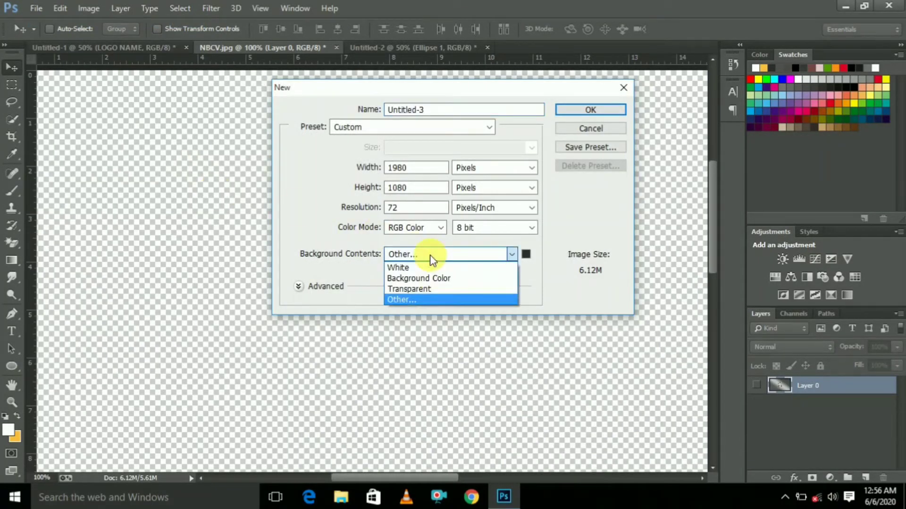
left_click(431, 288)
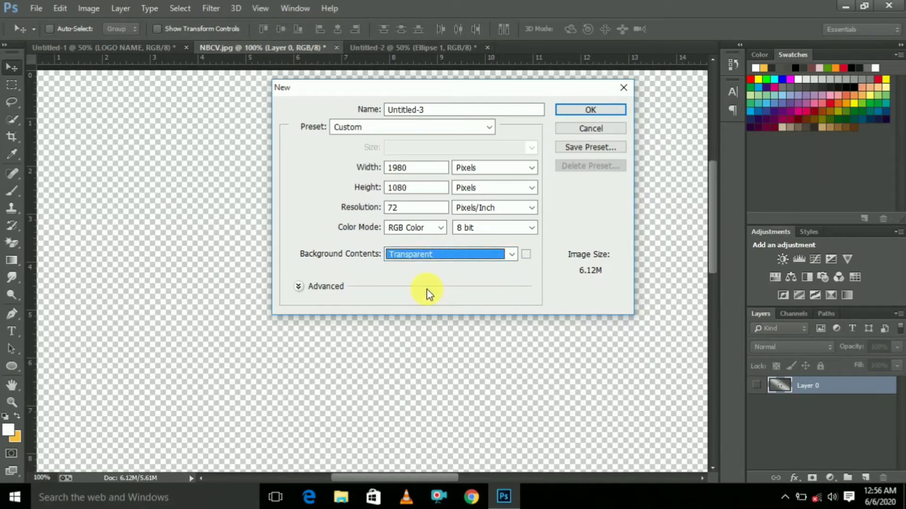
left_click(603, 110)
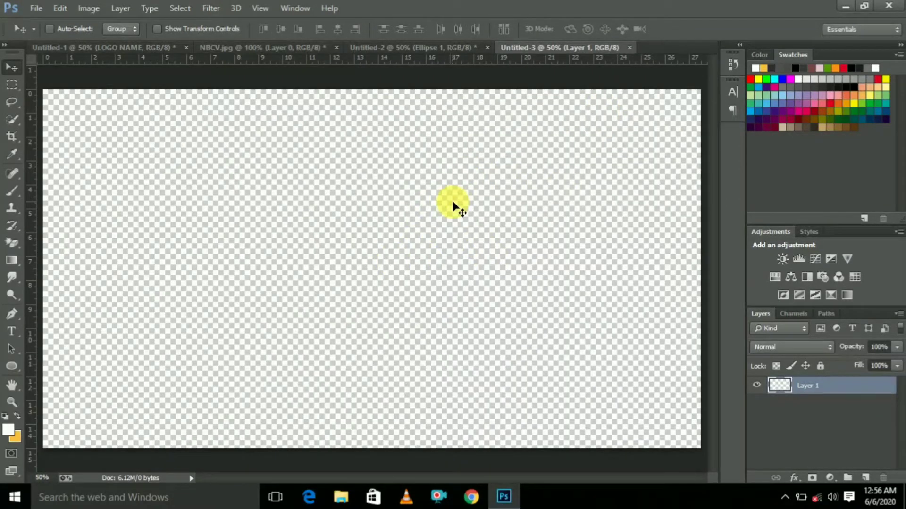
Close NBCV.jpg without saving, show rulers, and add a vertical guide near 6 inches
left_click(337, 47)
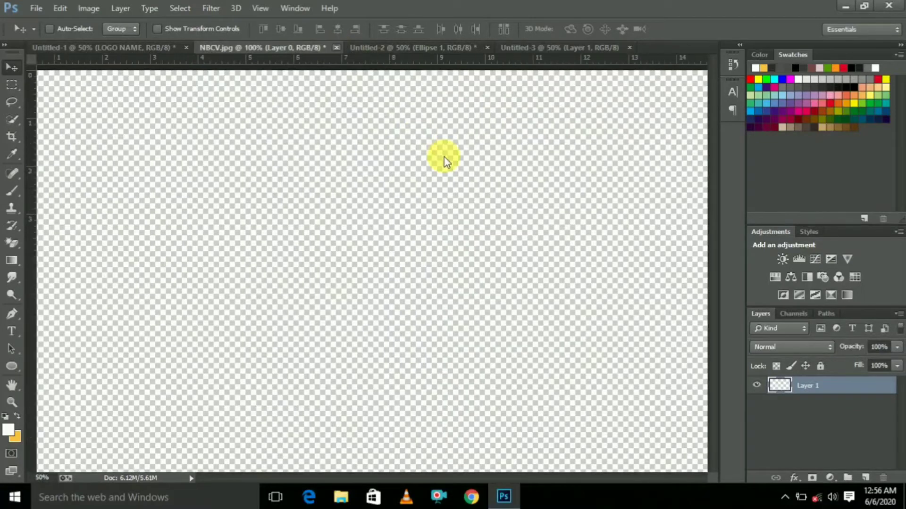
left_click(469, 191)
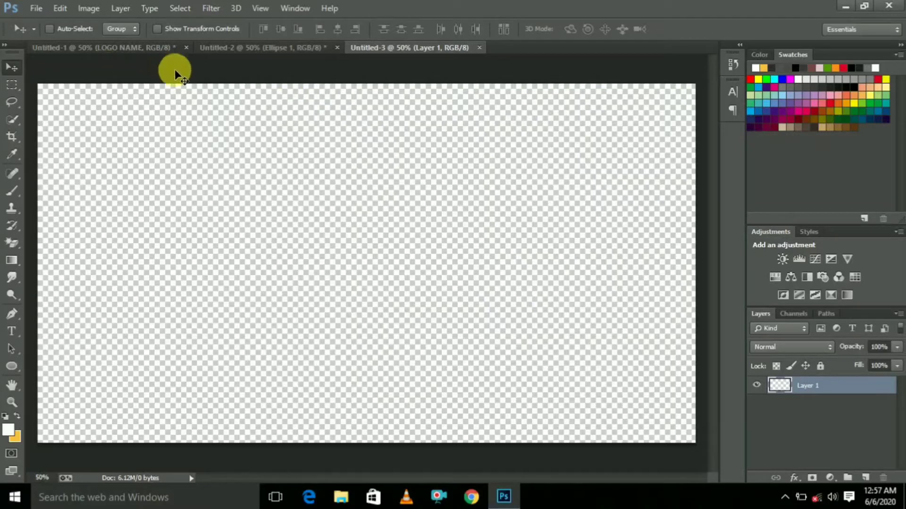
key("ctrl+r")
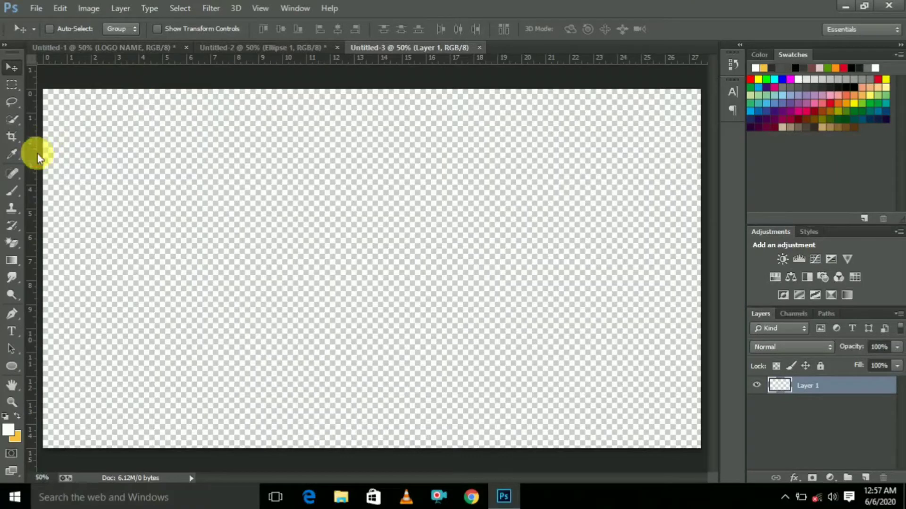
left_click_drag(37, 152, 187, 156)
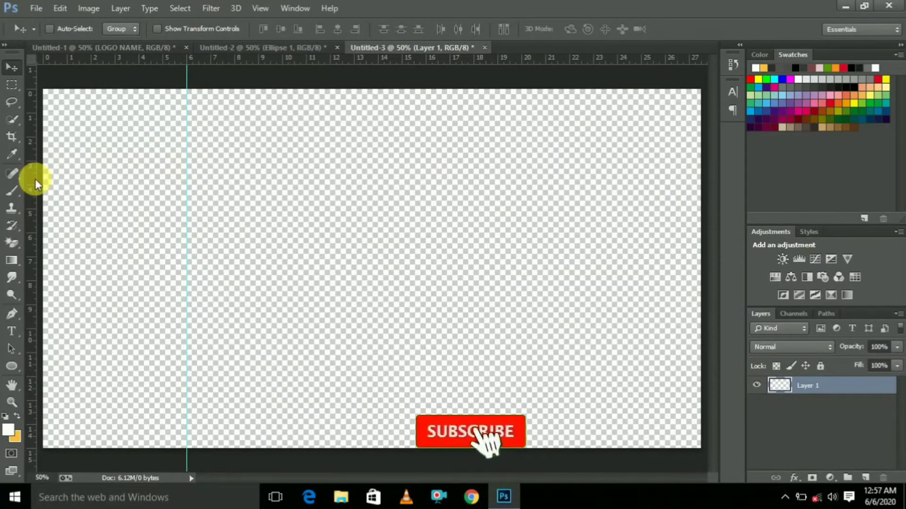
Add vertical guides near 5.6 and 7.9 in and horizontal guides near 1.6, 1.9, 2.4 in
left_click_drag(34, 179, 216, 169)
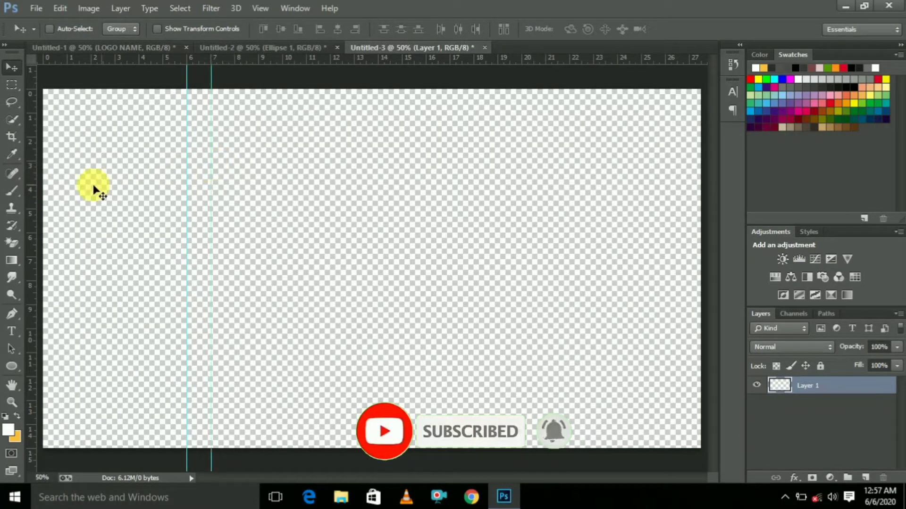
left_click_drag(35, 203, 240, 190)
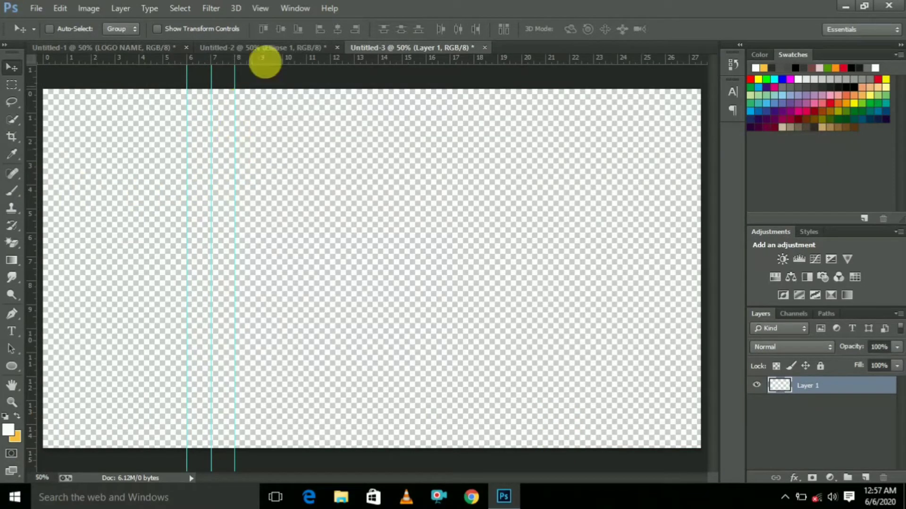
left_click_drag(265, 62, 266, 143)
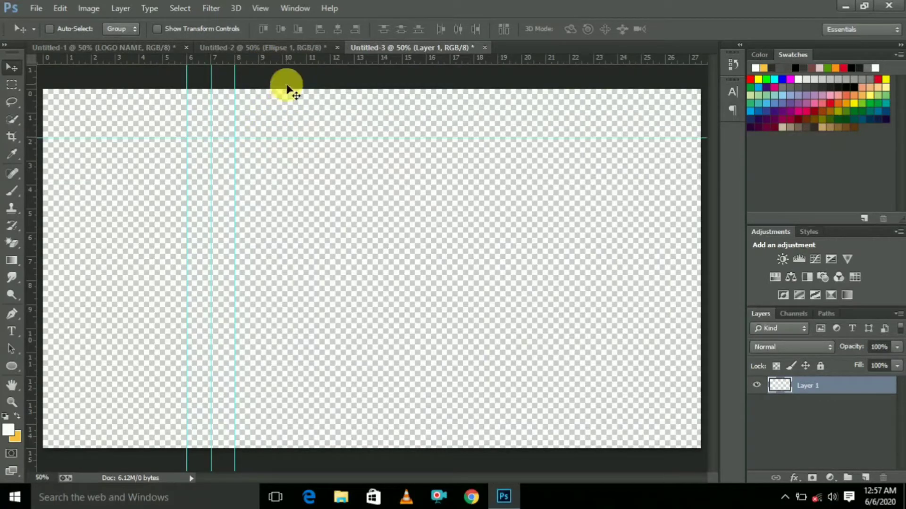
left_click_drag(305, 58, 304, 178)
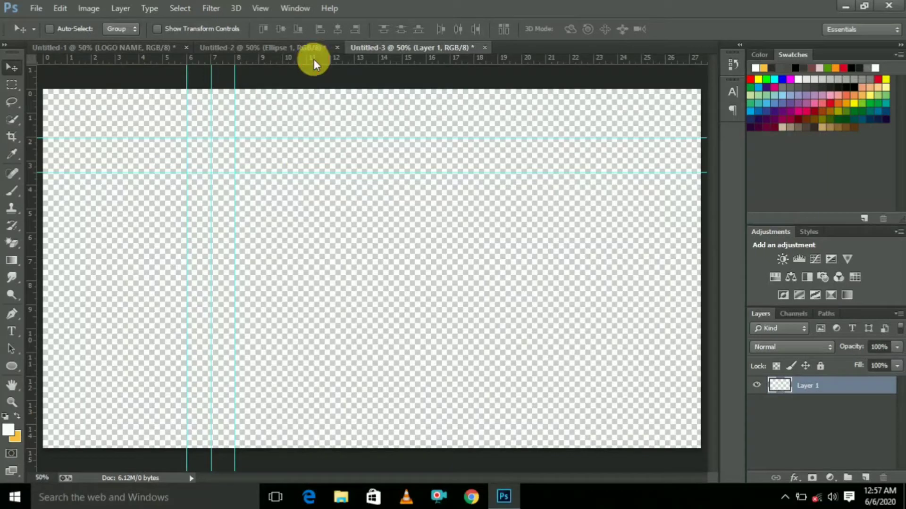
left_click_drag(313, 59, 326, 164)
key("ctrl+plus")
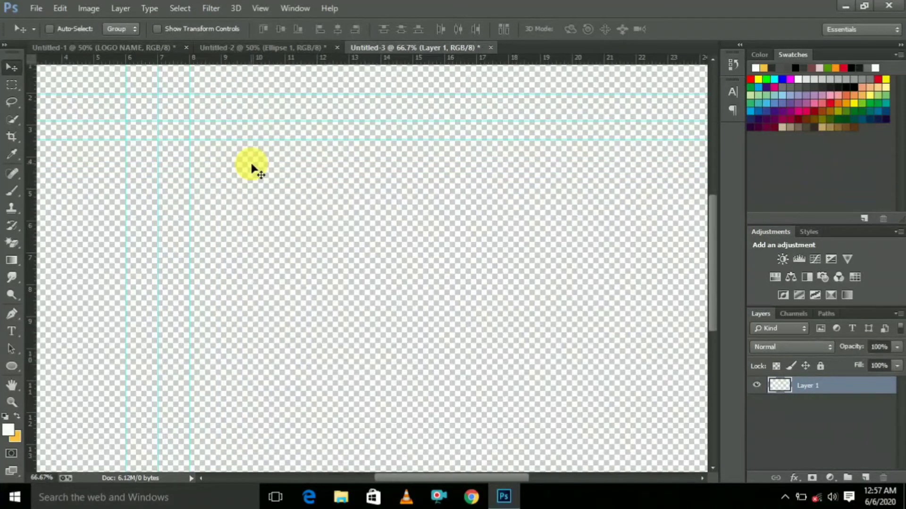
left_click_drag(714, 269, 714, 254)
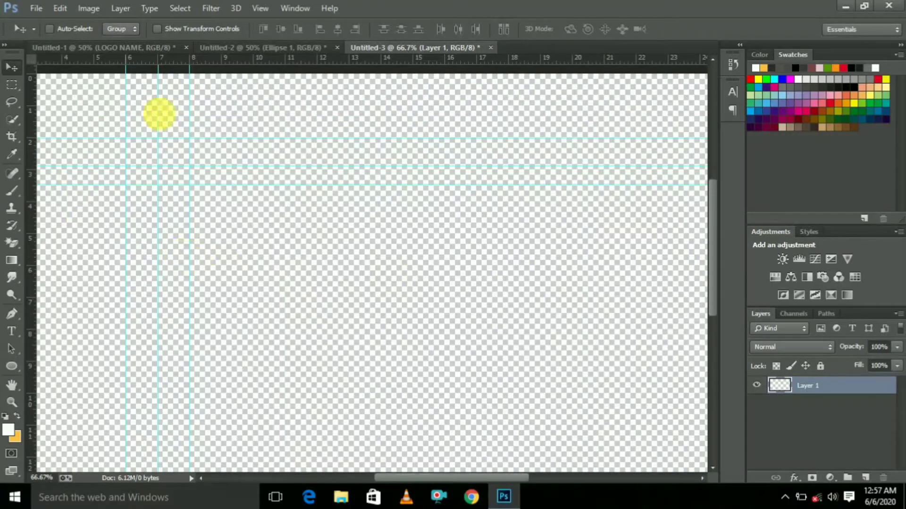
left_click_drag(410, 480, 379, 481)
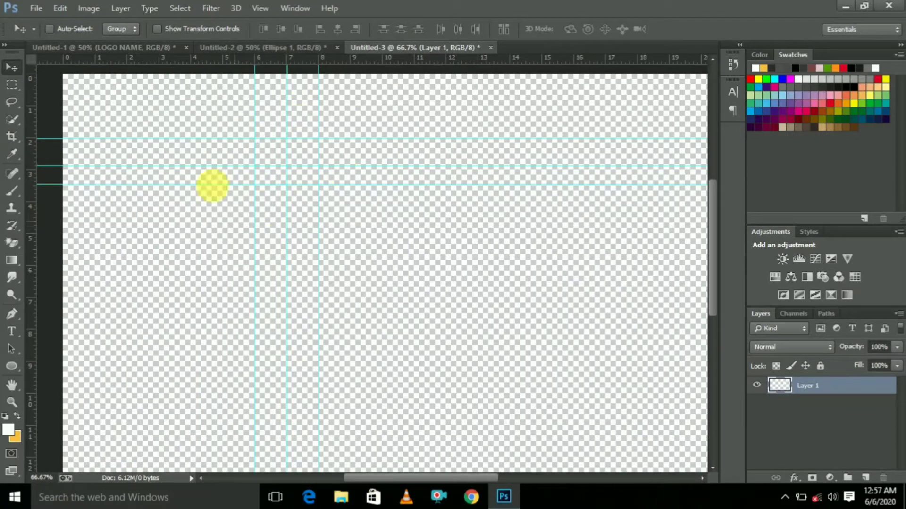
key("ctrl+plus")
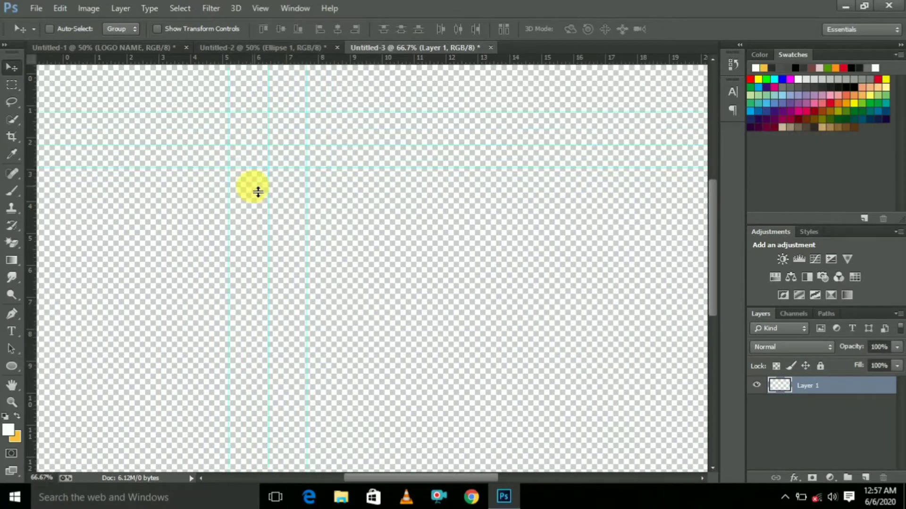
left_click_drag(713, 242, 711, 232)
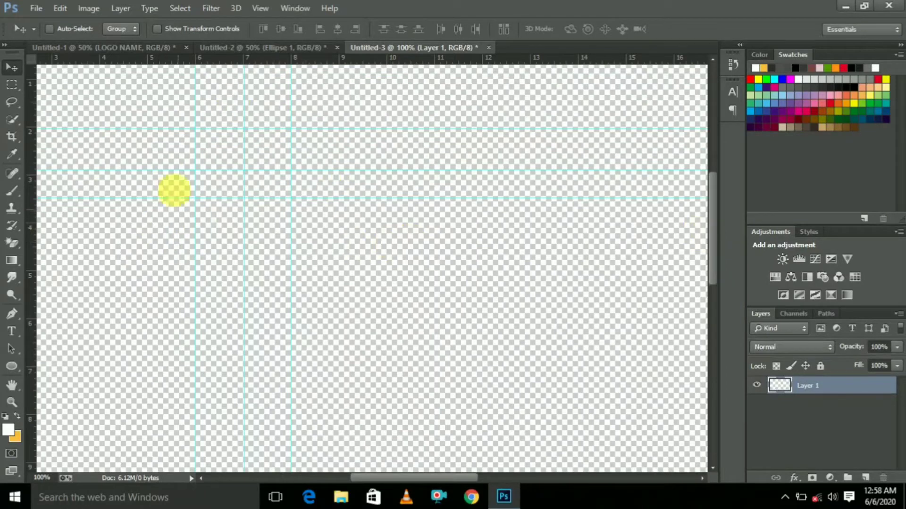
Draw a closed four-point arrowhead path with the Pen Tool on the guide intersections
left_click(13, 314)
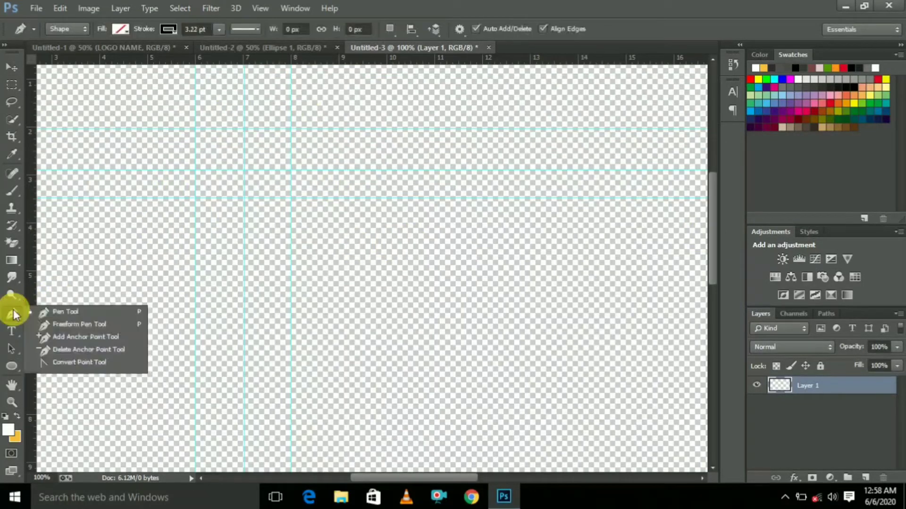
left_click(58, 311)
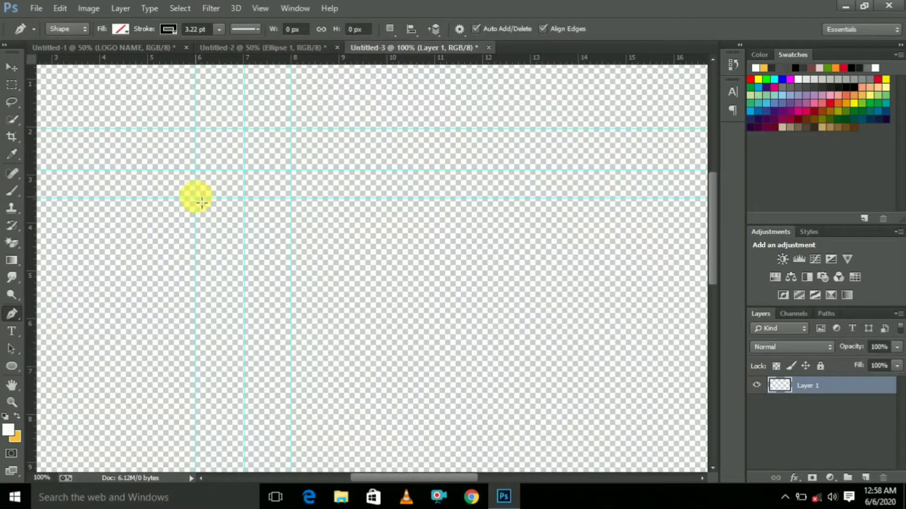
left_click(196, 198)
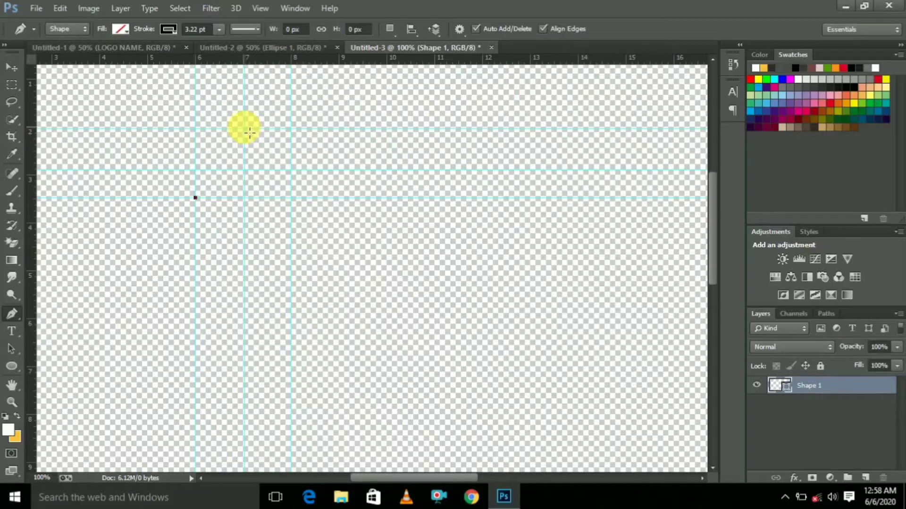
left_click(244, 128)
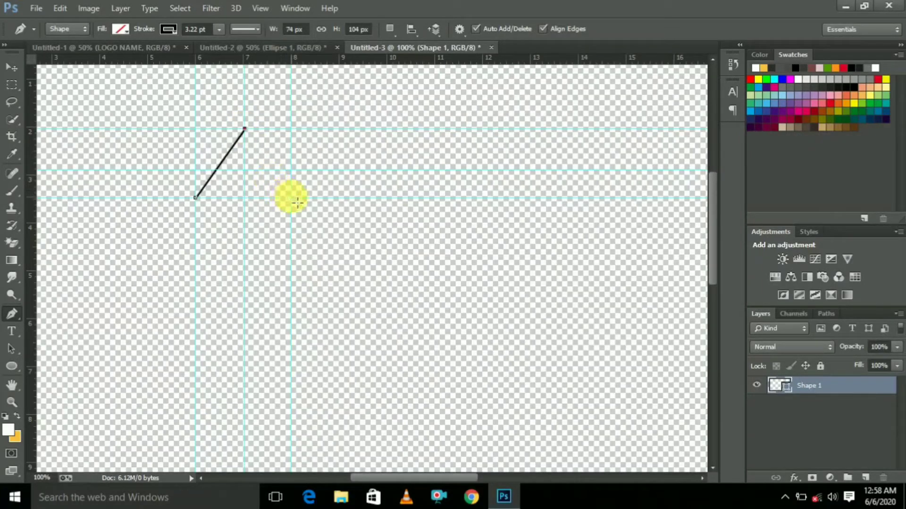
left_click(291, 197)
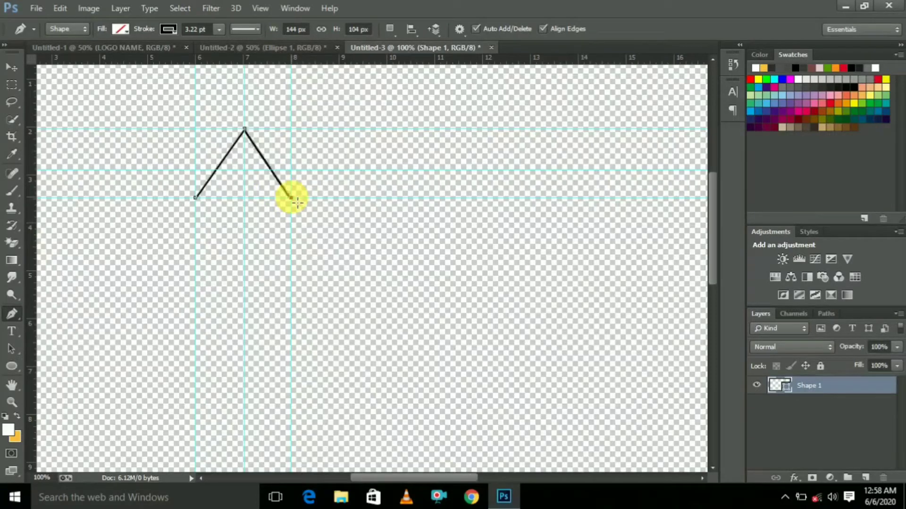
left_click(244, 170)
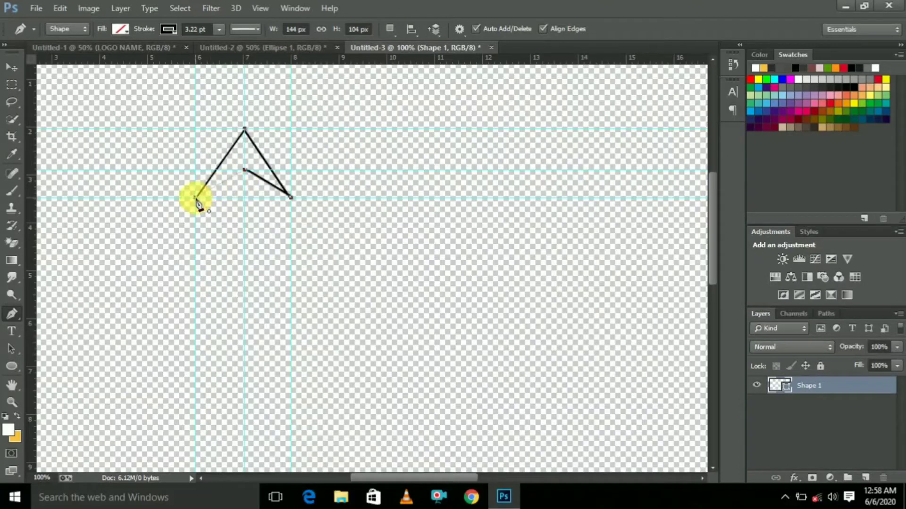
left_click(195, 197)
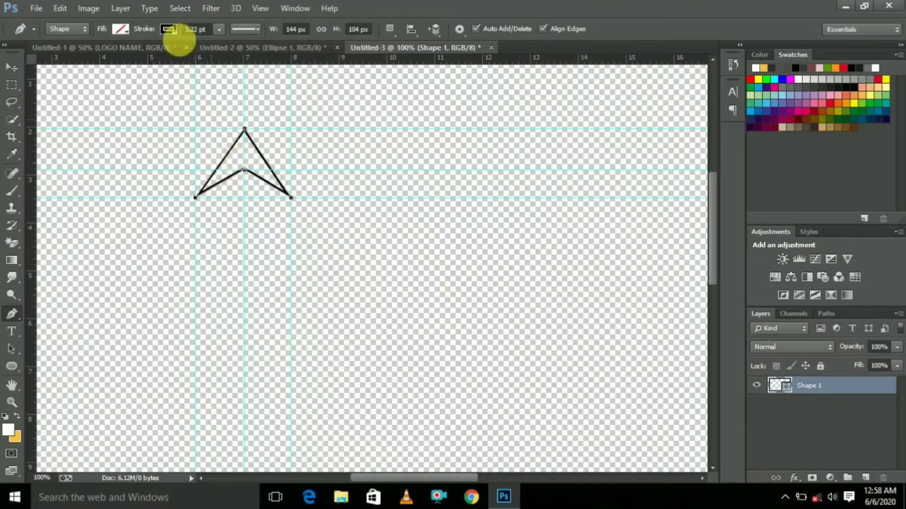
Give the arrowhead a white 288 pt stroke so it appears solid white
left_click(175, 27)
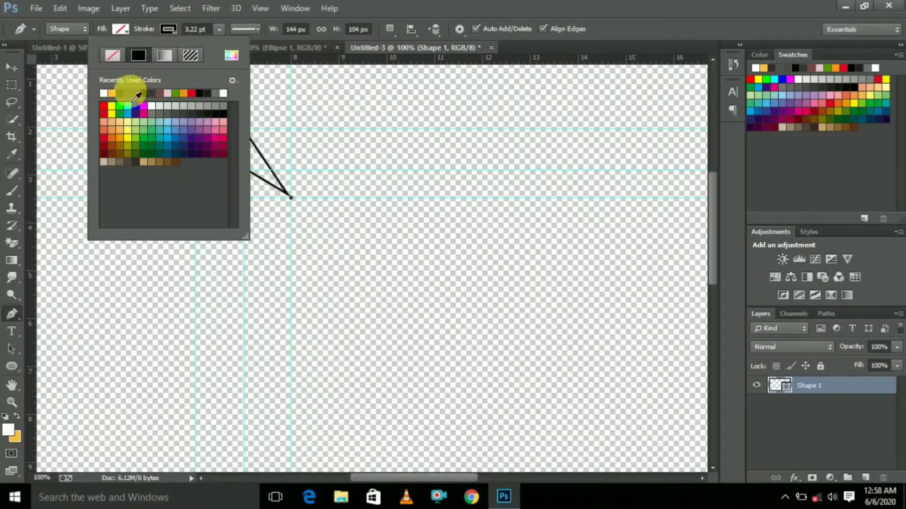
left_click(110, 99)
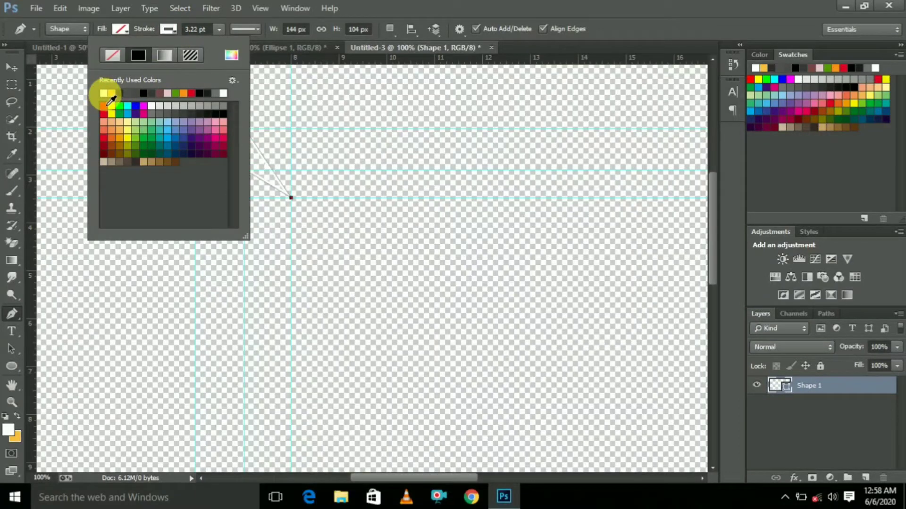
left_click(191, 29)
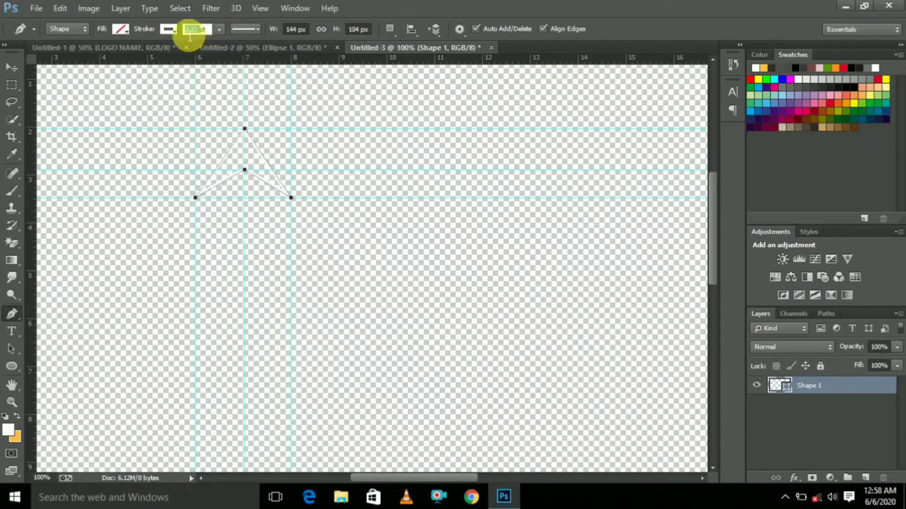
type("3")
left_click(217, 33)
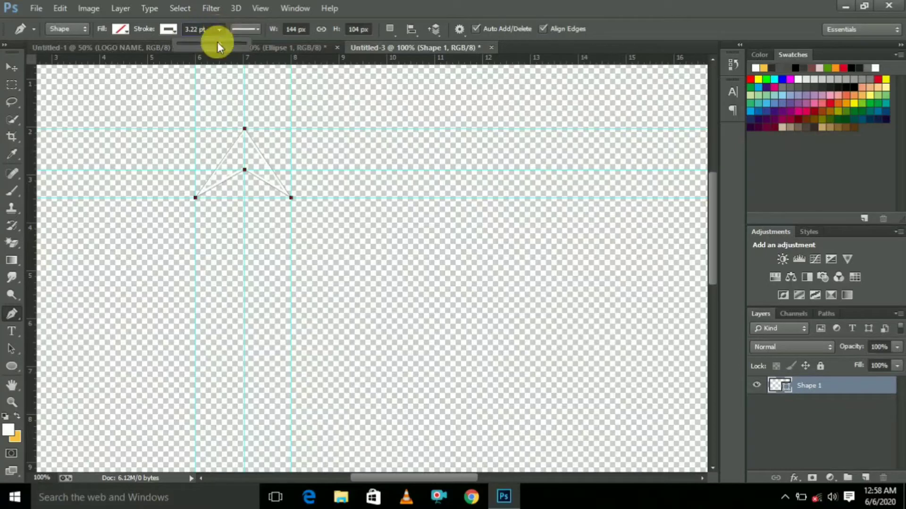
left_click_drag(219, 46, 248, 47)
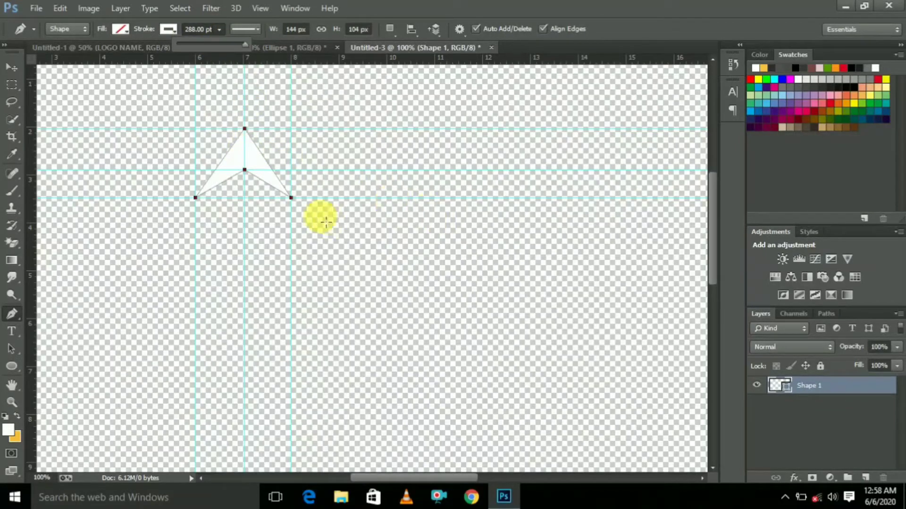
left_click(12, 61)
left_click(12, 62)
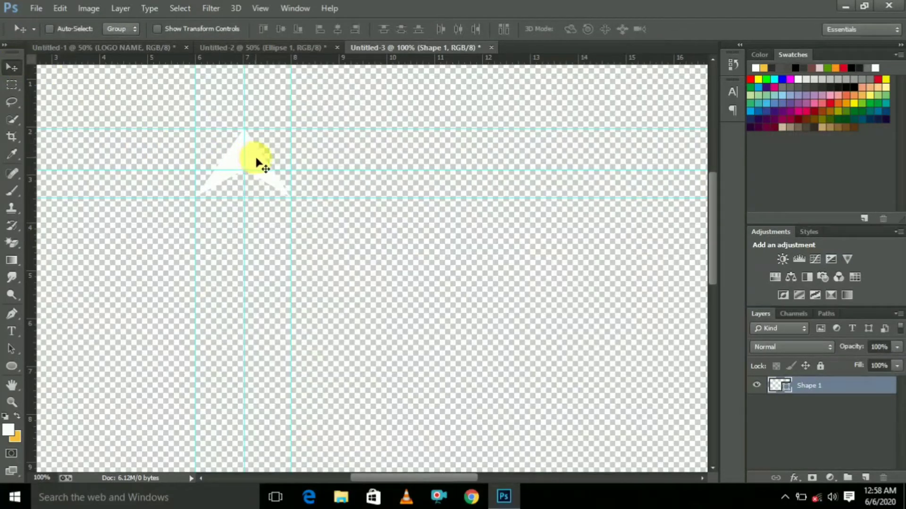
Drag the white arrowhead into Untitled-2 and drop it inside the ring
left_click_drag(257, 166, 362, 241)
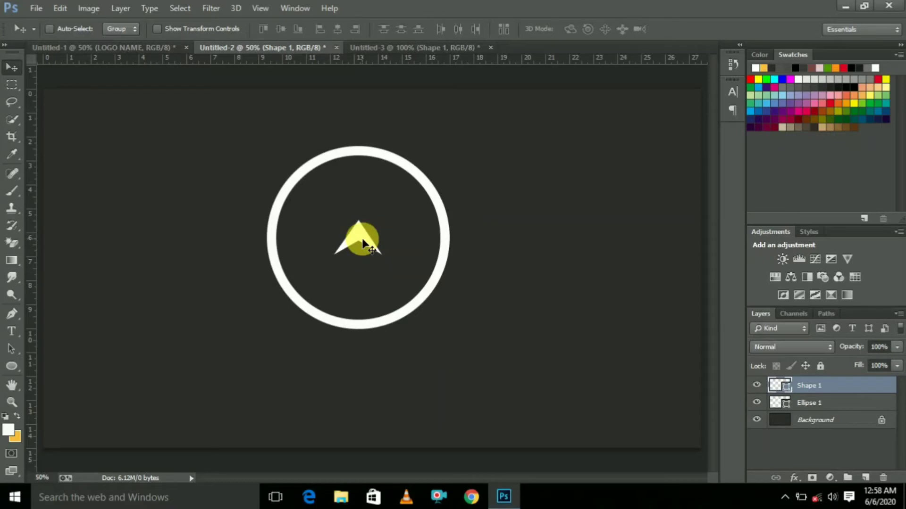
left_click(61, 10)
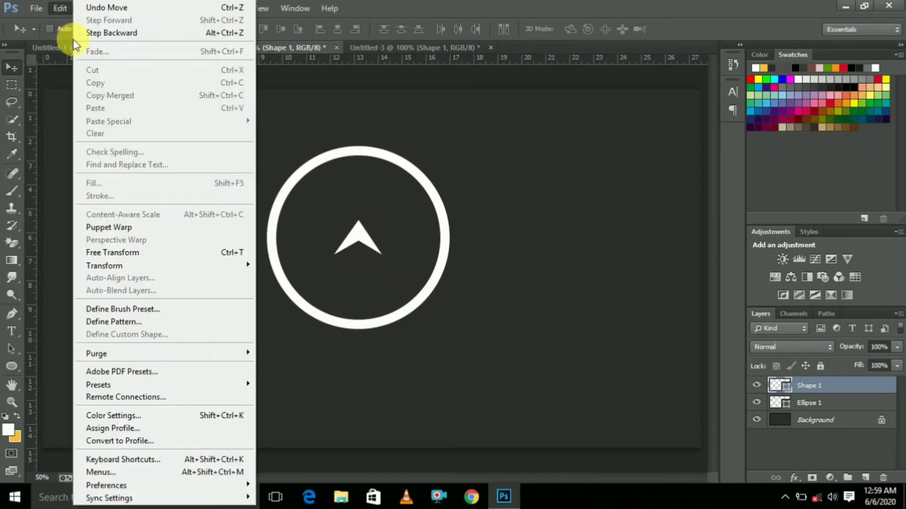
Free-transform the arrow larger and longer, rotated about 47°, centred within the ring
left_click(184, 255)
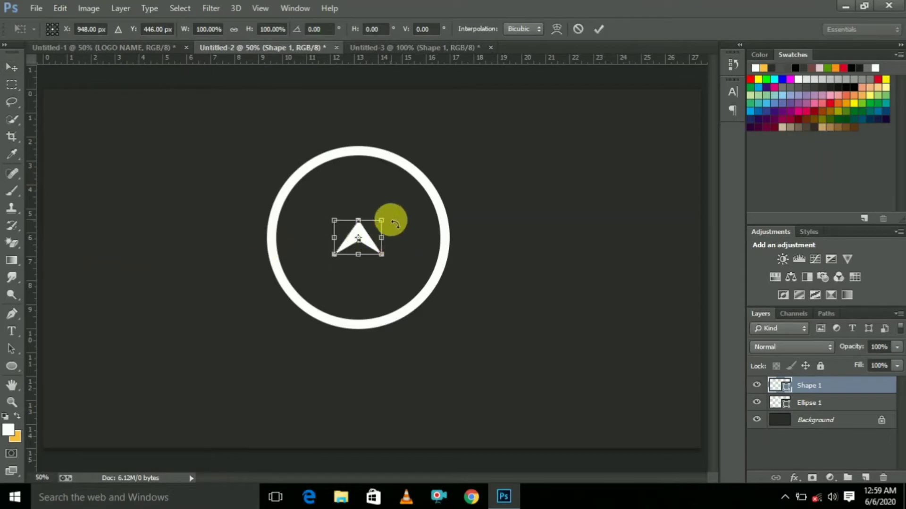
left_click_drag(381, 220, 395, 242)
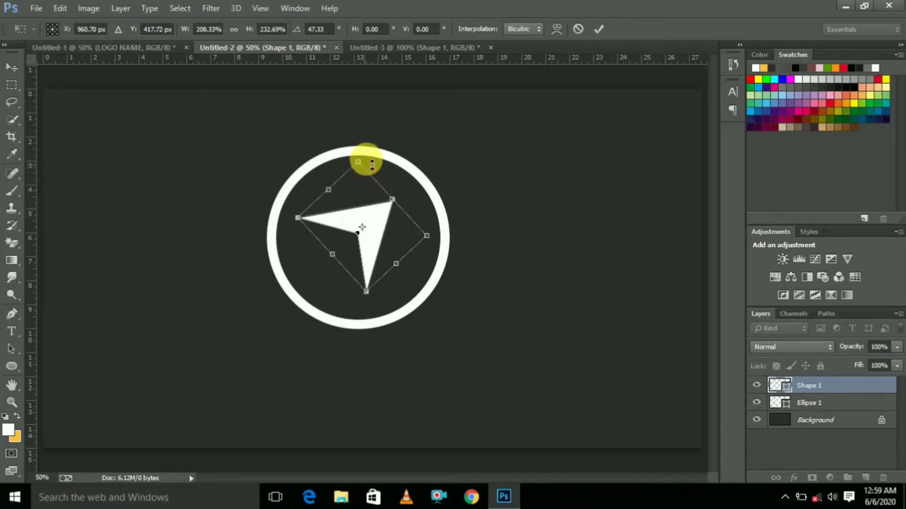
left_click_drag(372, 164, 381, 147)
left_click_drag(390, 225, 385, 233)
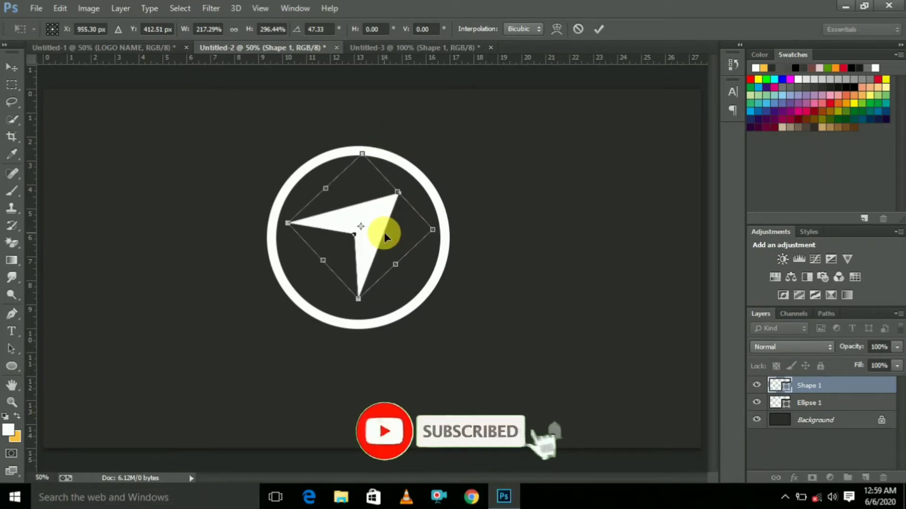
key("Down")
key("Down")
key("Down")
key("Down")
key("Right")
key("Right")
key("Right")
key("Right")
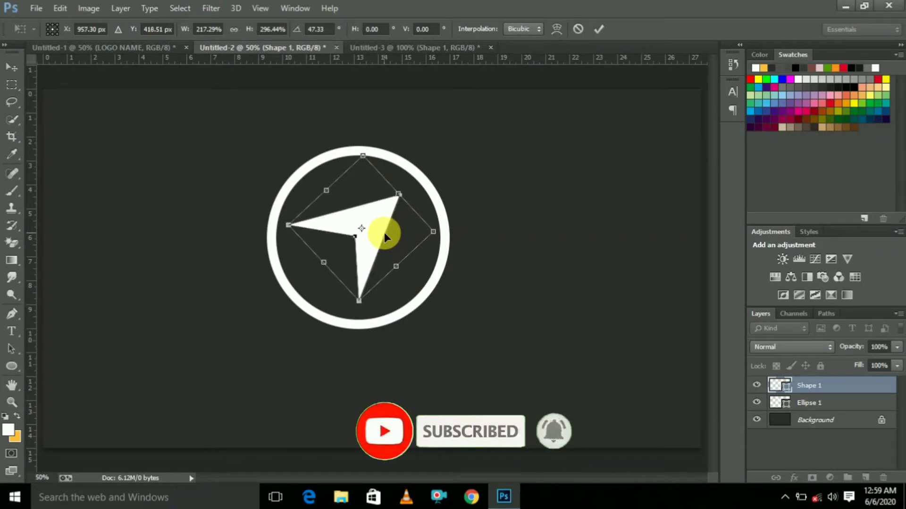
key("Return")
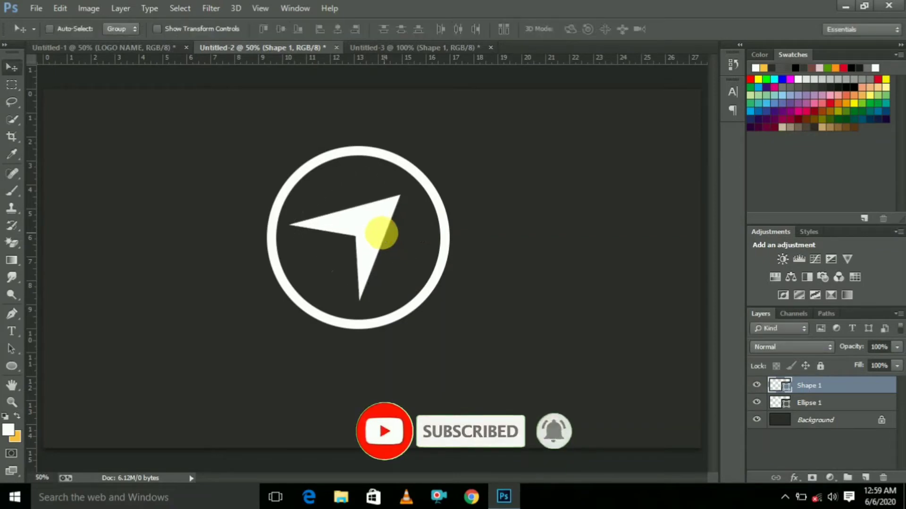
left_click_drag(374, 235, 376, 235)
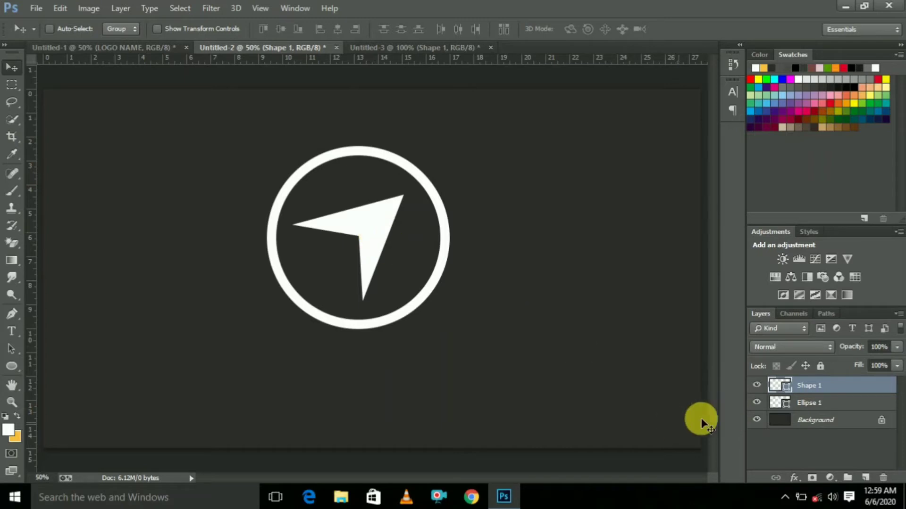
Hide Background, Merge Visible the ring and arrow into Shape 1, then show Background again
left_click(757, 420)
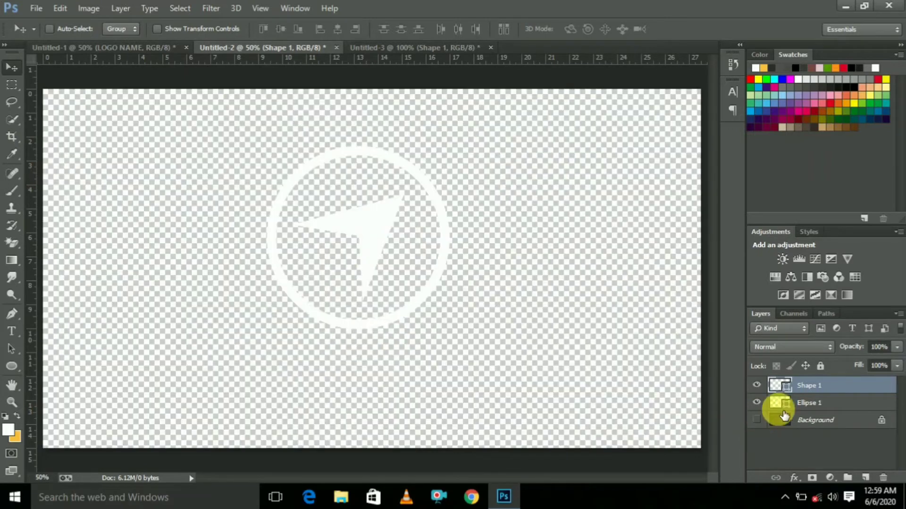
right_click(819, 391)
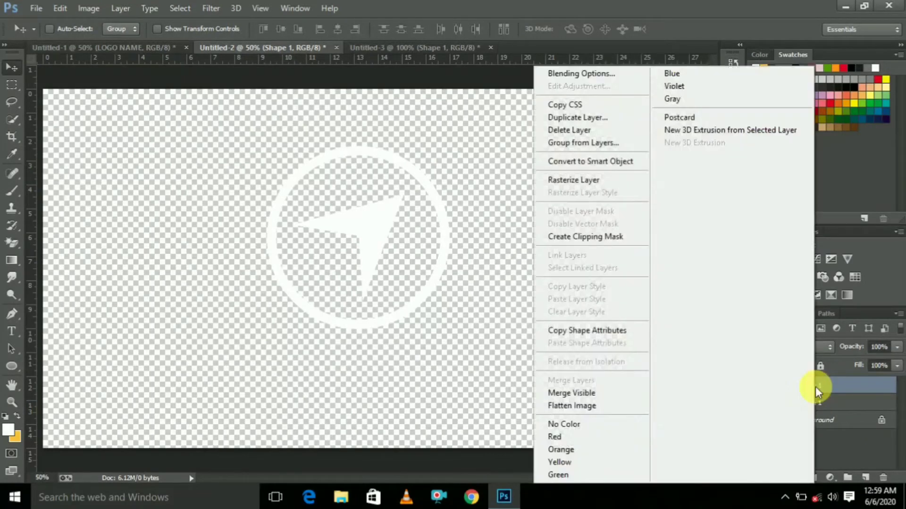
left_click(604, 396)
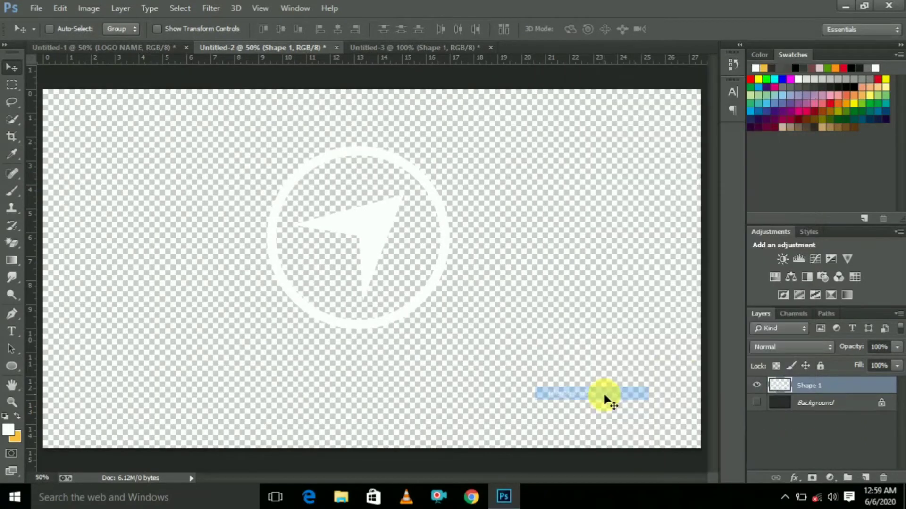
left_click(756, 403)
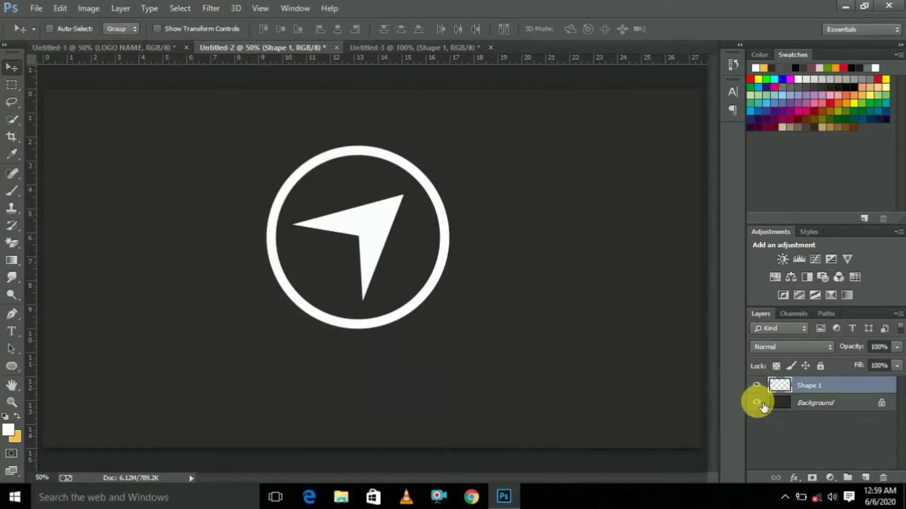
right_click(821, 390)
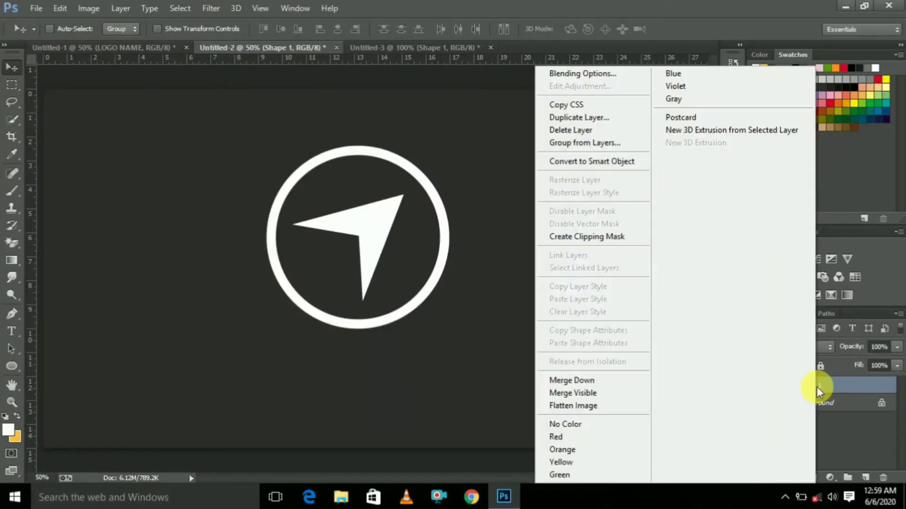
Turn on Bevel & Emboss for Shape 1 with 1000% depth and a ringed gloss contour
left_click(604, 75)
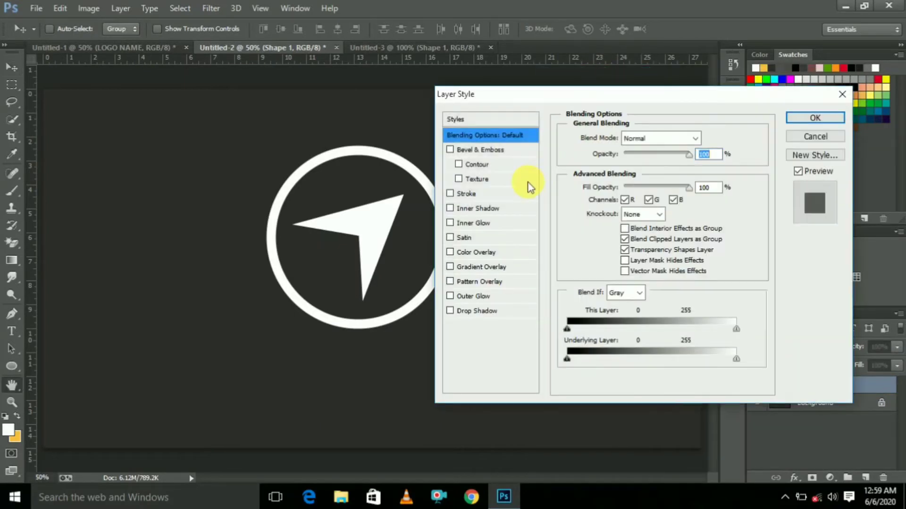
left_click(467, 151)
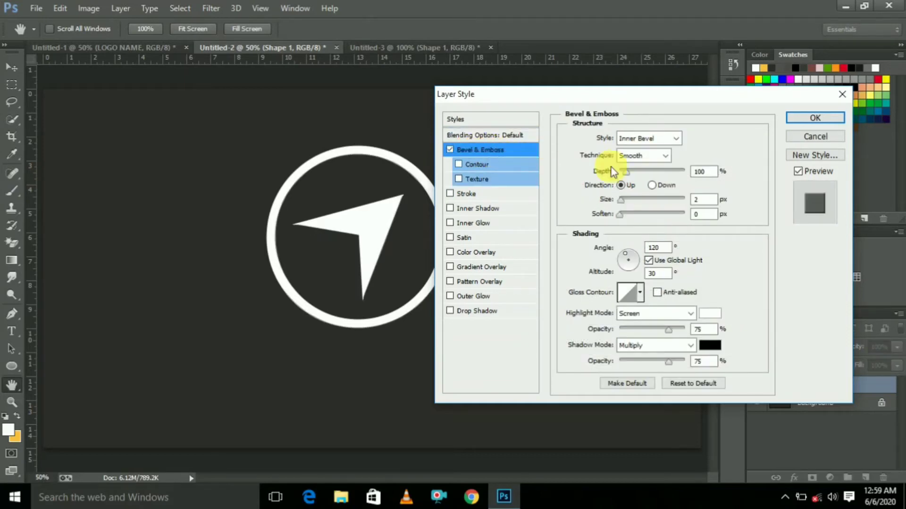
left_click_drag(627, 173, 698, 176)
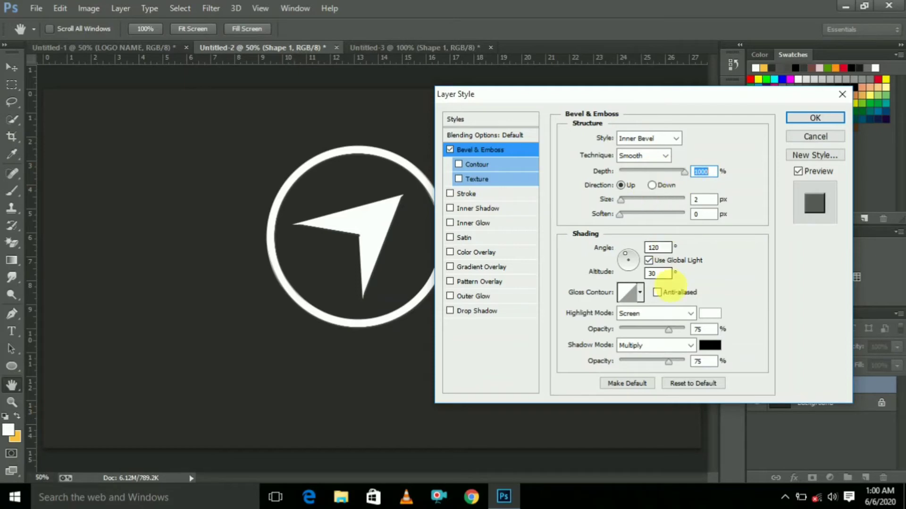
left_click(642, 295)
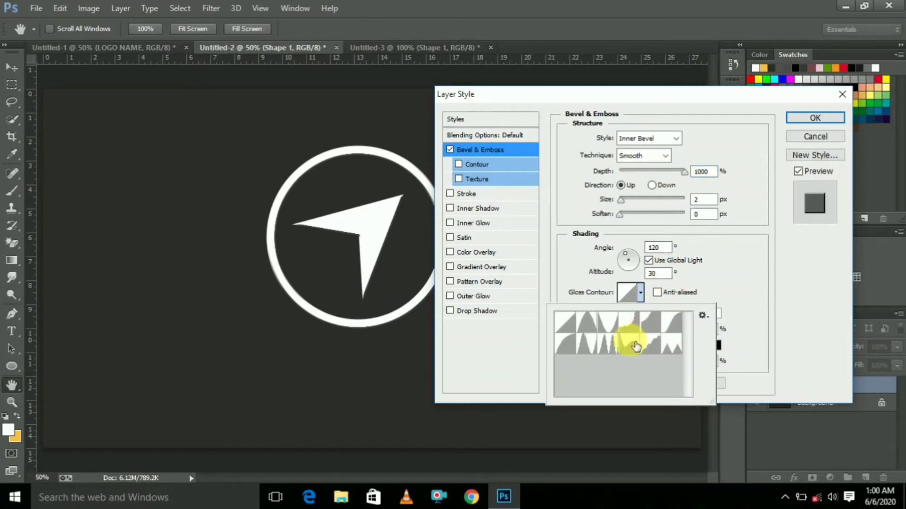
left_click(636, 345)
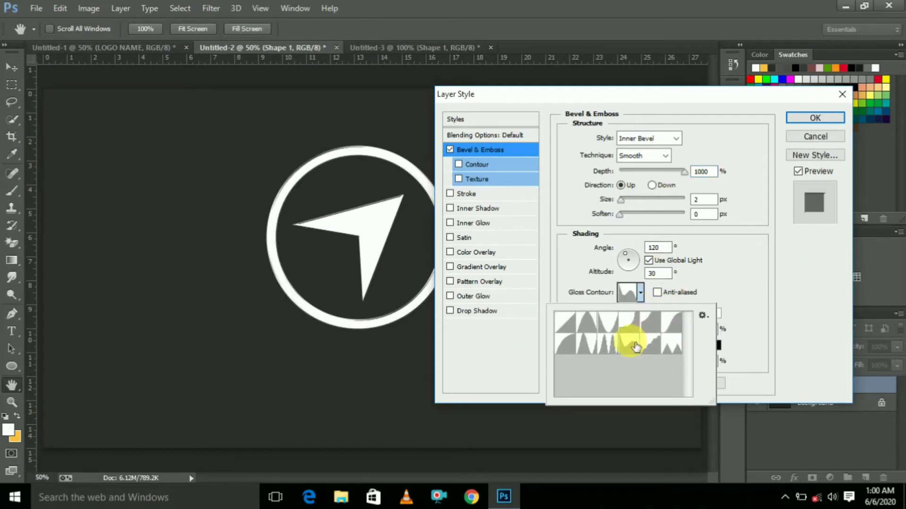
left_click(722, 283)
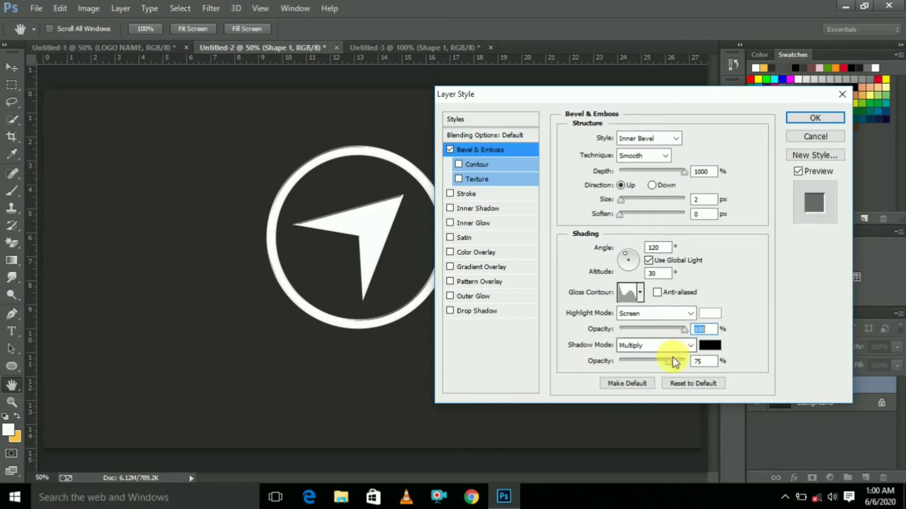
Raise the bevel shadow opacity to 100%, set size to about 49 px, and enable Drop Shadow
left_click_drag(666, 369, 689, 365)
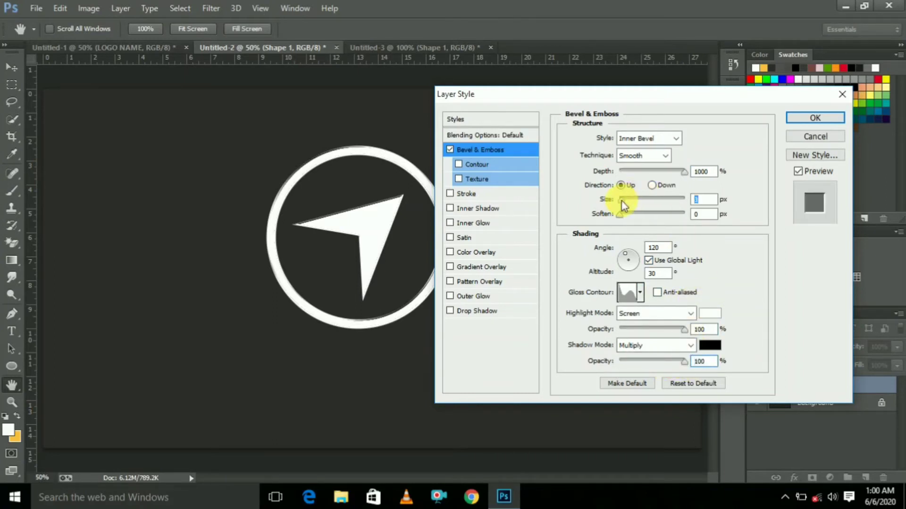
left_click_drag(622, 202, 635, 202)
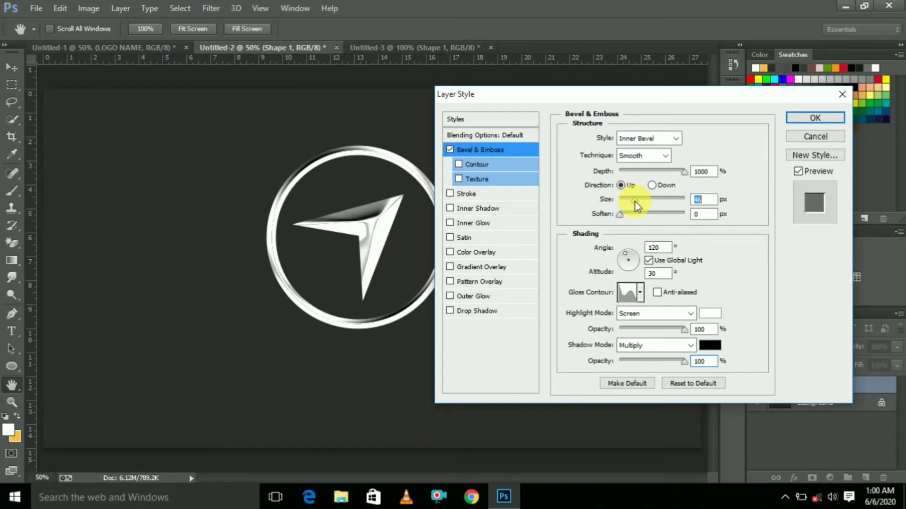
left_click_drag(635, 202, 636, 202)
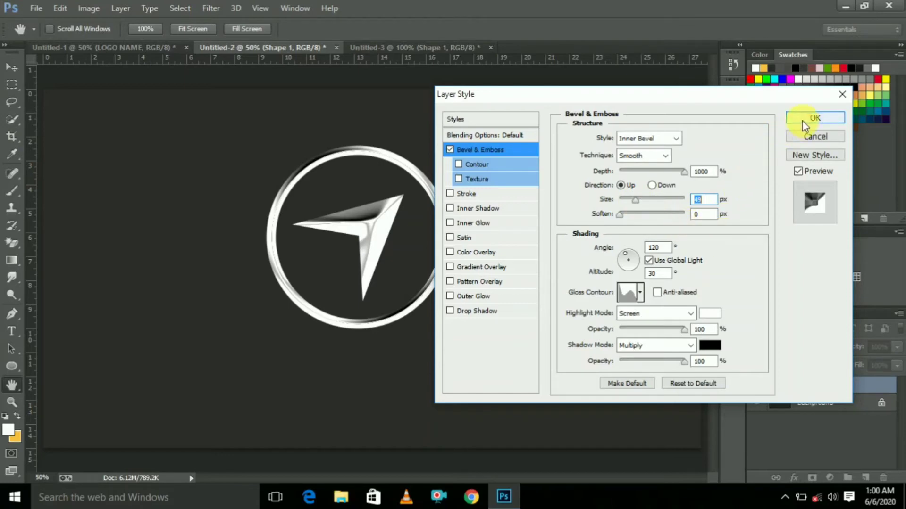
left_click(471, 308)
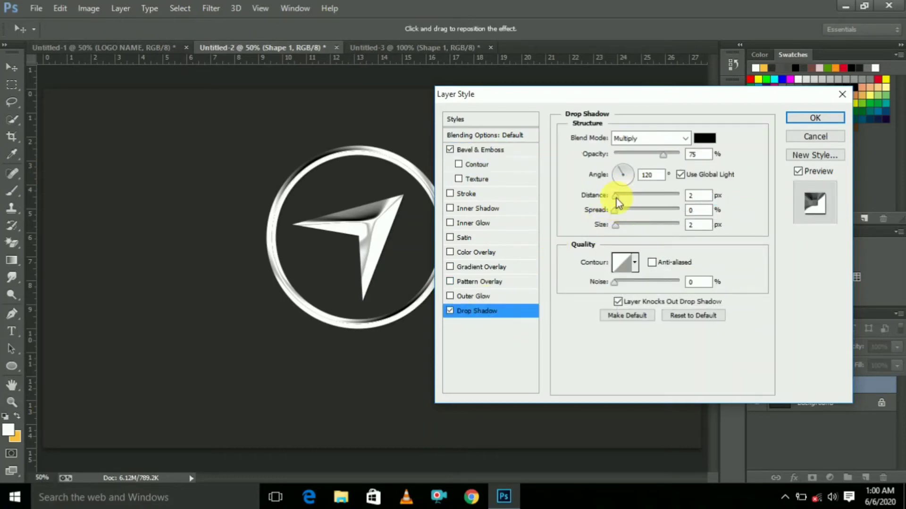
Set the drop shadow to 16 px distance with a softer size and global light, then apply the style
left_click_drag(617, 202, 625, 197)
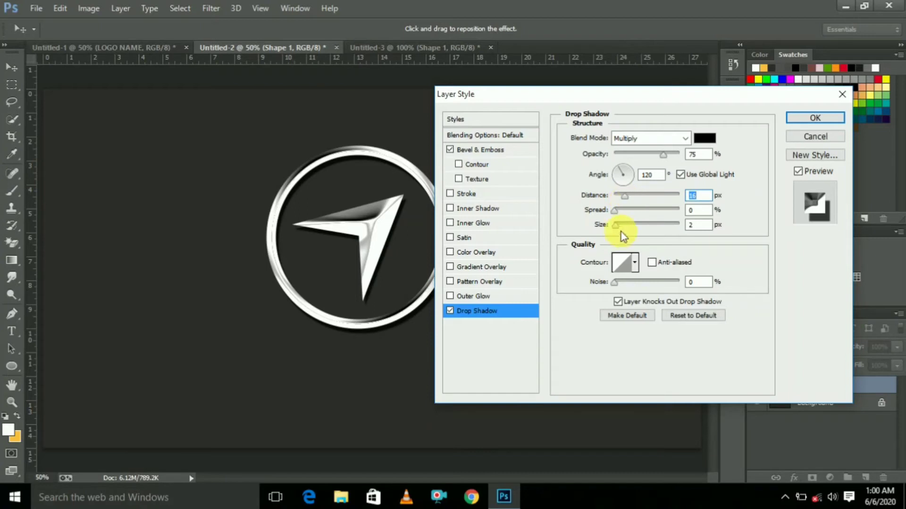
left_click_drag(617, 229, 622, 225)
left_click(679, 174)
left_click(812, 113)
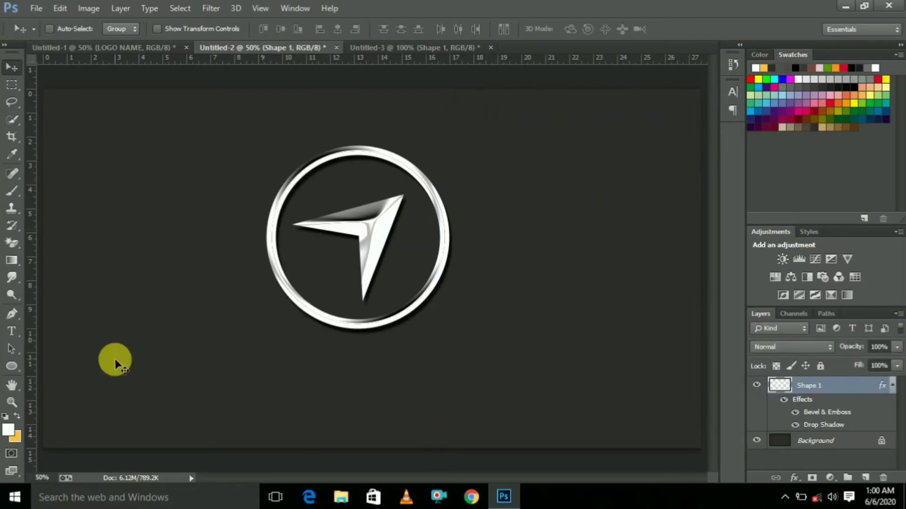
Type white 'LOGO NAME' in 72 pt Black Caps below and left of the emblem
left_click(15, 329)
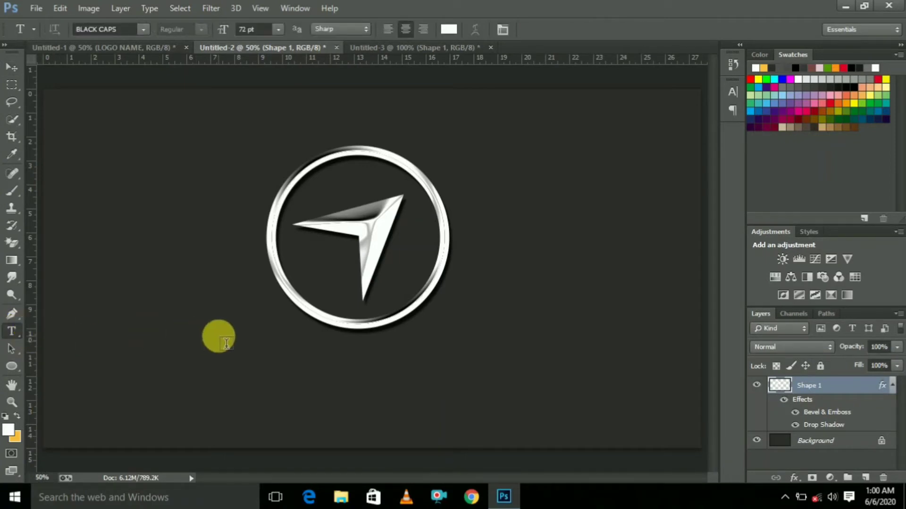
left_click(103, 30)
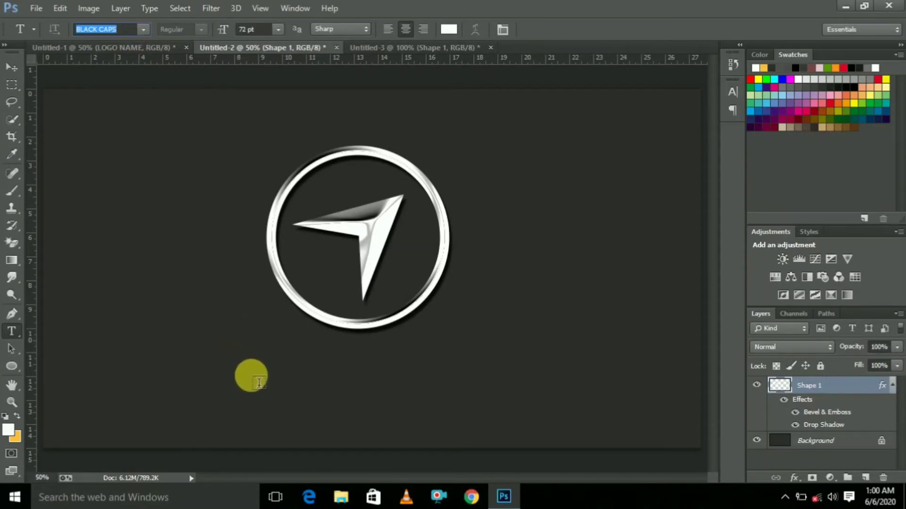
left_click(253, 380)
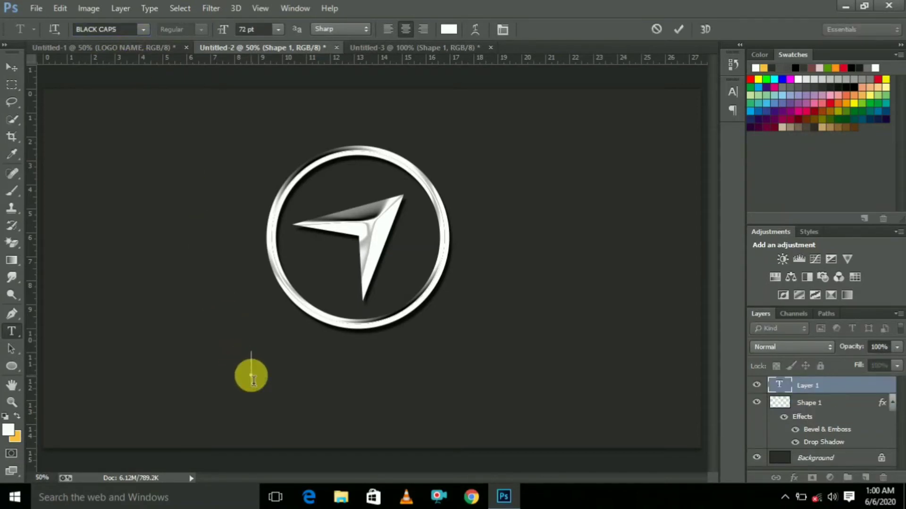
type("LOGO")
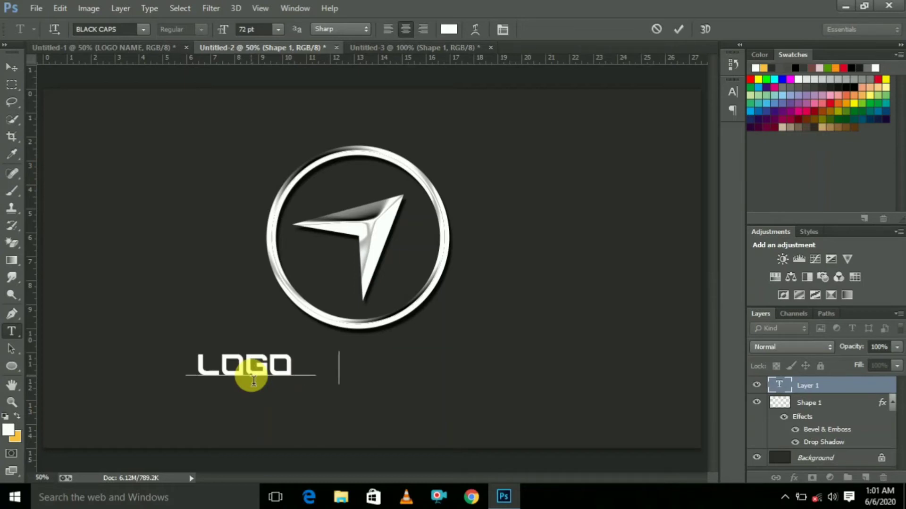
key("BackSpace")
key("BackSpace")
key("BackSpace")
type("NAME")
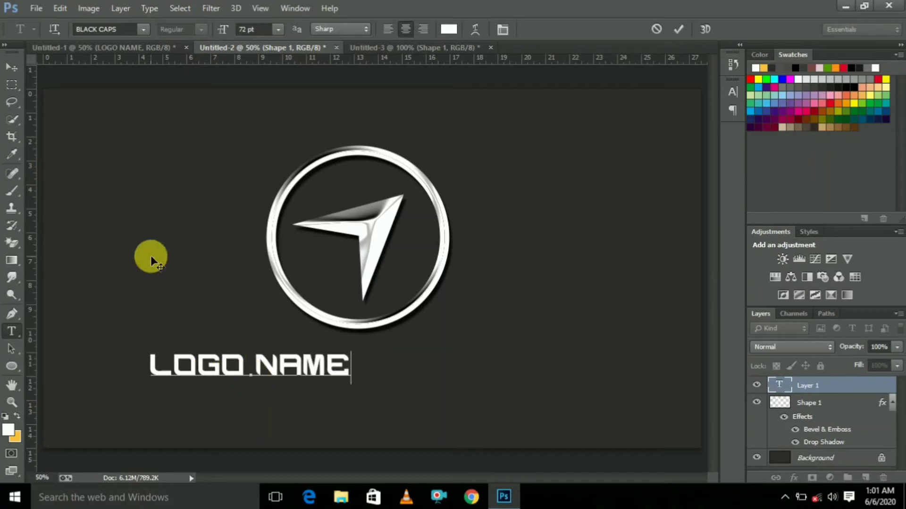
key("ctrl+a")
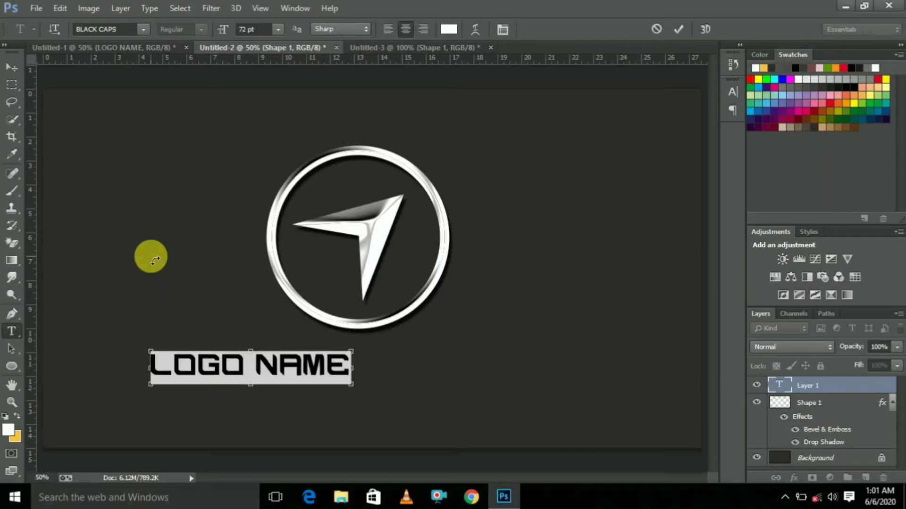
left_click(246, 366)
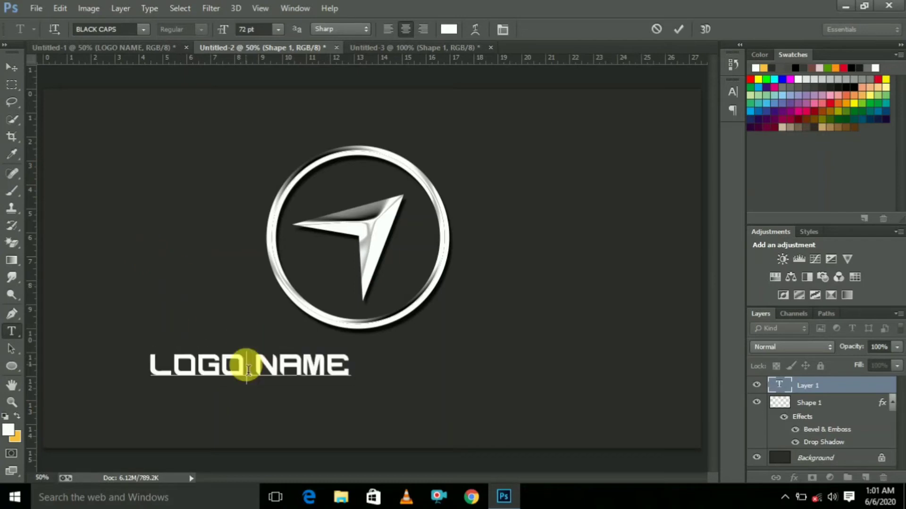
left_click(8, 68)
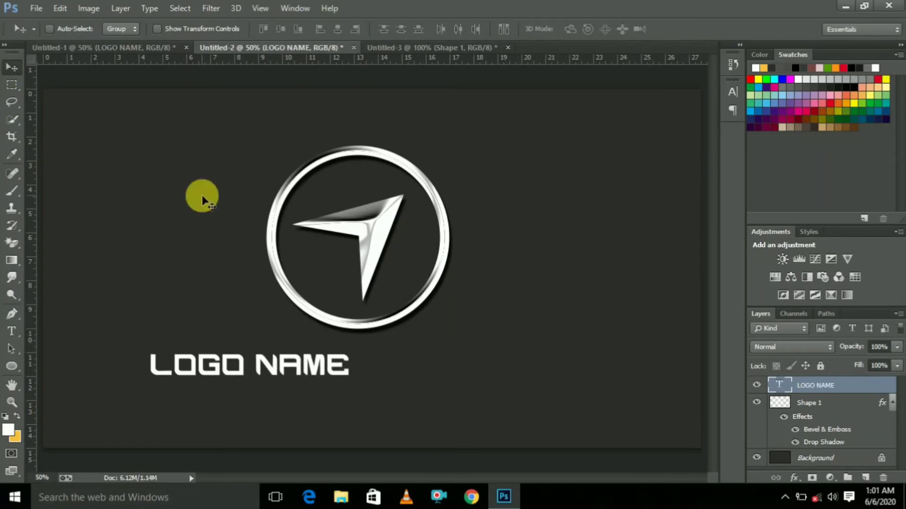
Align the LOGO NAME text to the canvas's horizontal center, then shift it slightly left
key("ctrl+a")
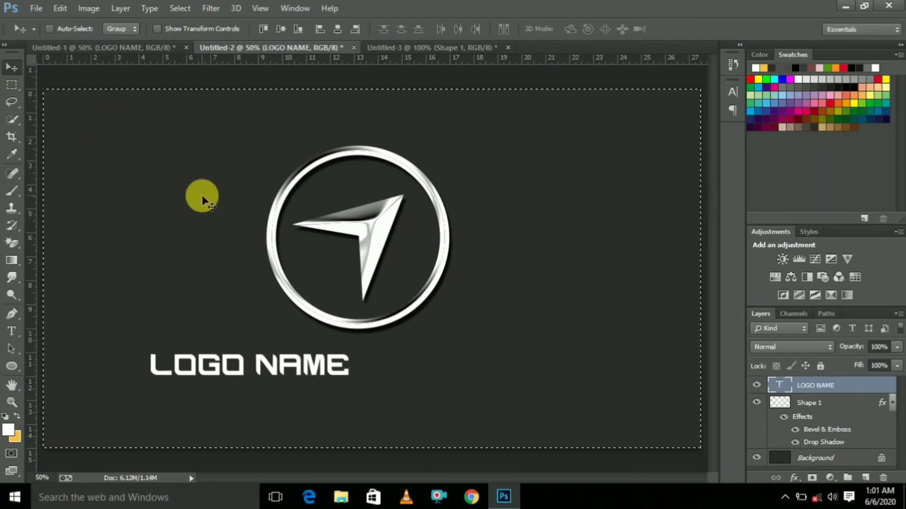
left_click(338, 28)
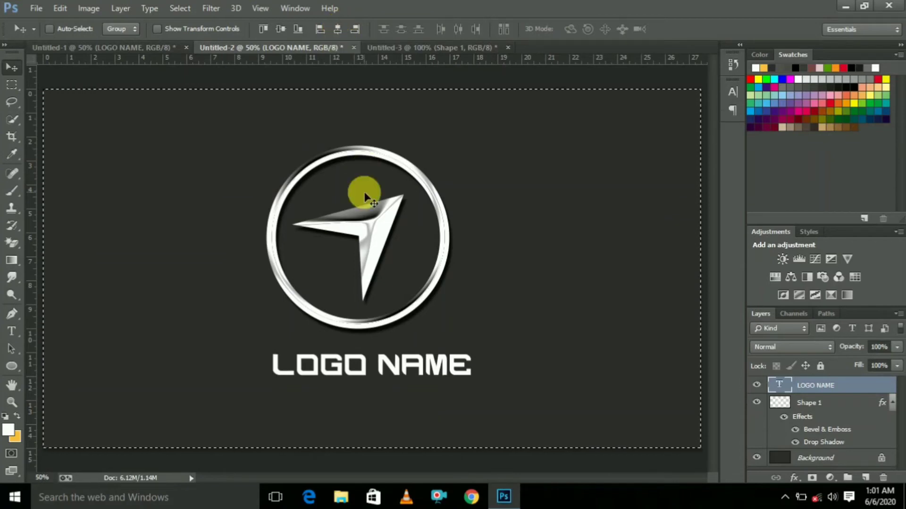
left_click_drag(409, 367, 395, 368)
left_click_drag(395, 369, 394, 369)
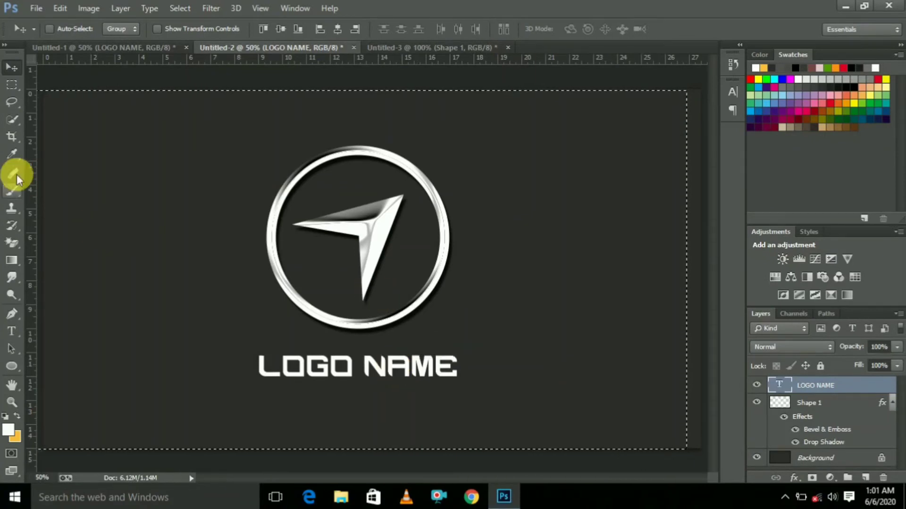
Clear the canvas selection and nudge LOGO NAME left and right with the arrow keys
left_click(13, 190)
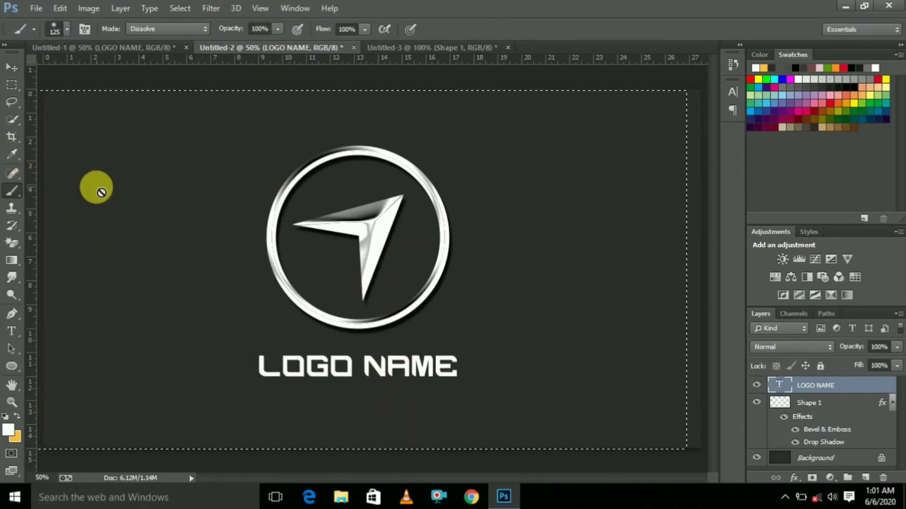
left_click(12, 119)
right_click(147, 156)
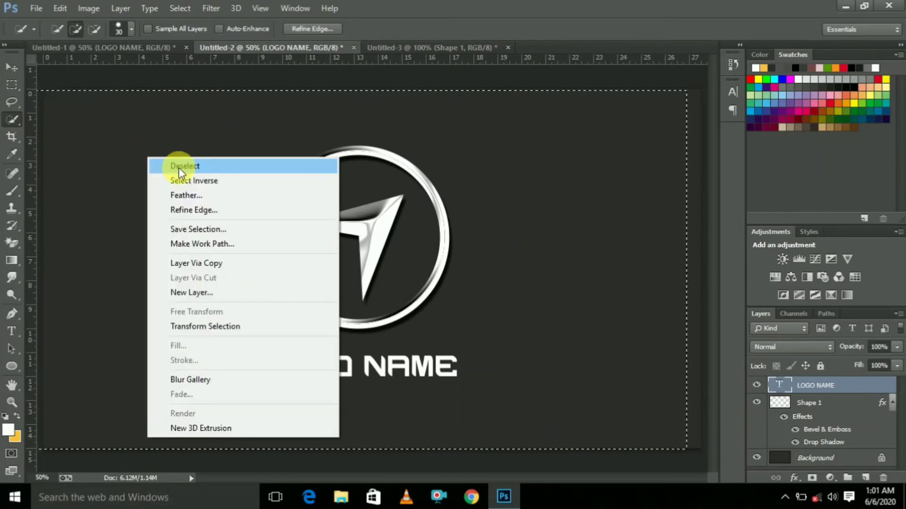
left_click(186, 165)
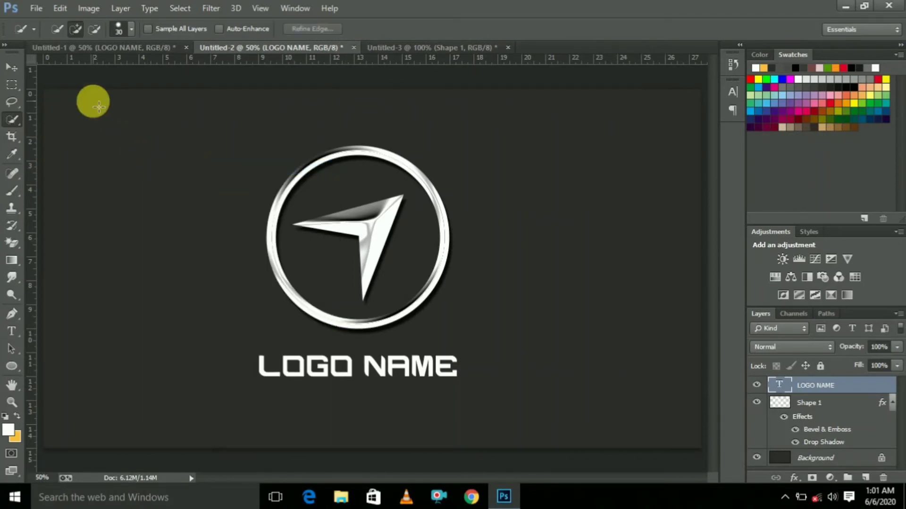
left_click(11, 67)
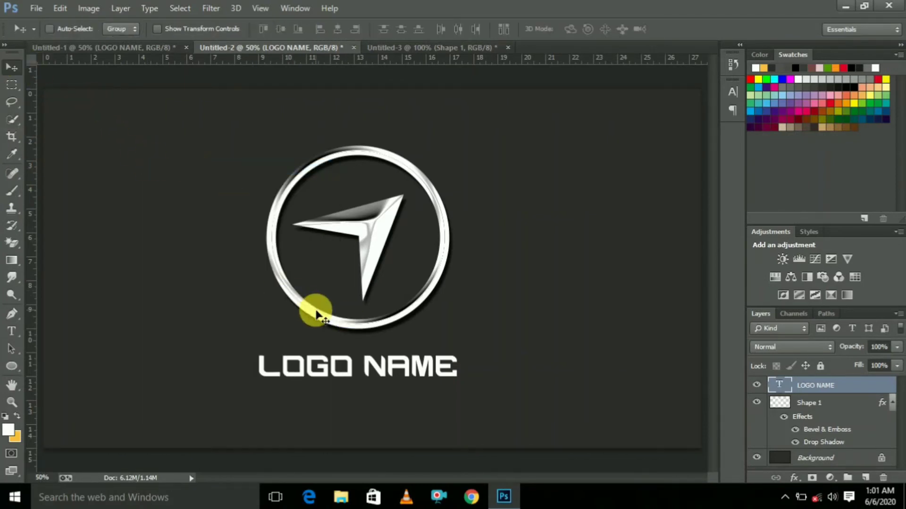
key("Left")
key("Left")
key("Left")
key("Left")
key("Left")
key("Left")
key("Right")
key("Right")
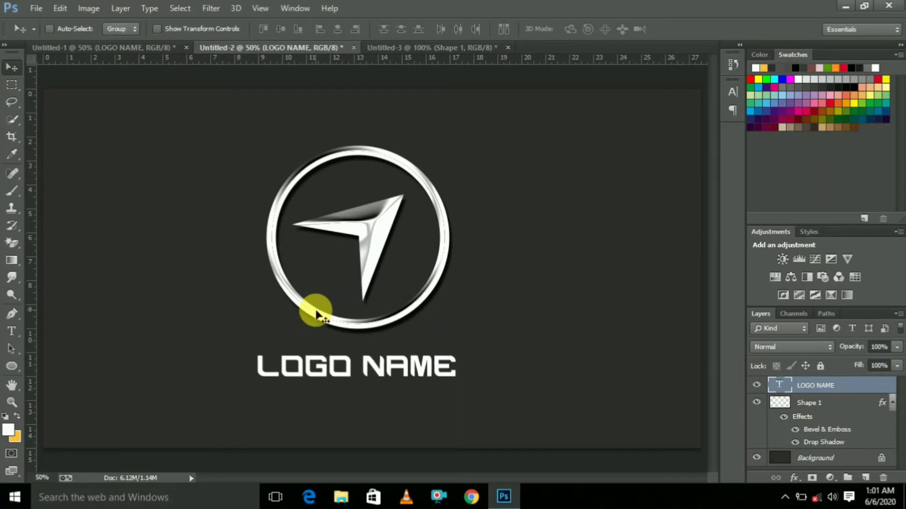
key("Left")
key("Left")
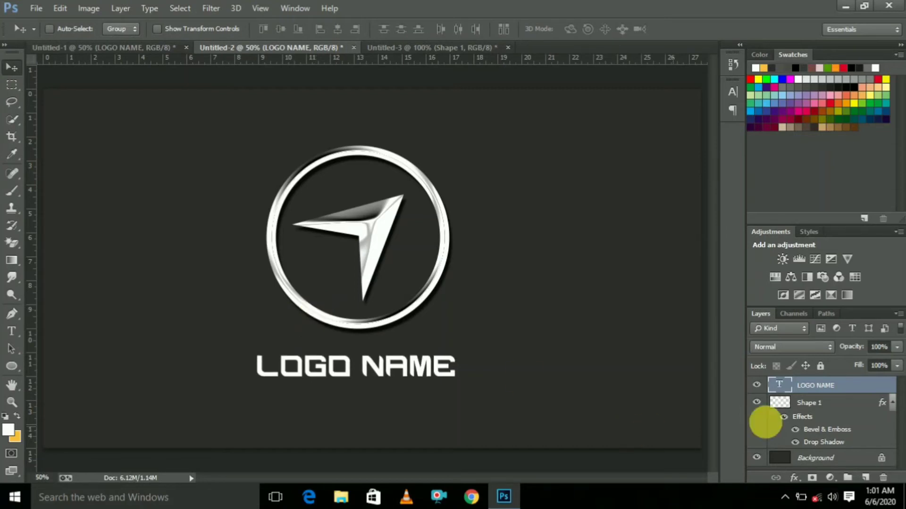
Give LOGO NAME a Bevel & Emboss: anti-aliased gloss contour, 100% highlight and shadow opacity, small size
right_click(816, 385)
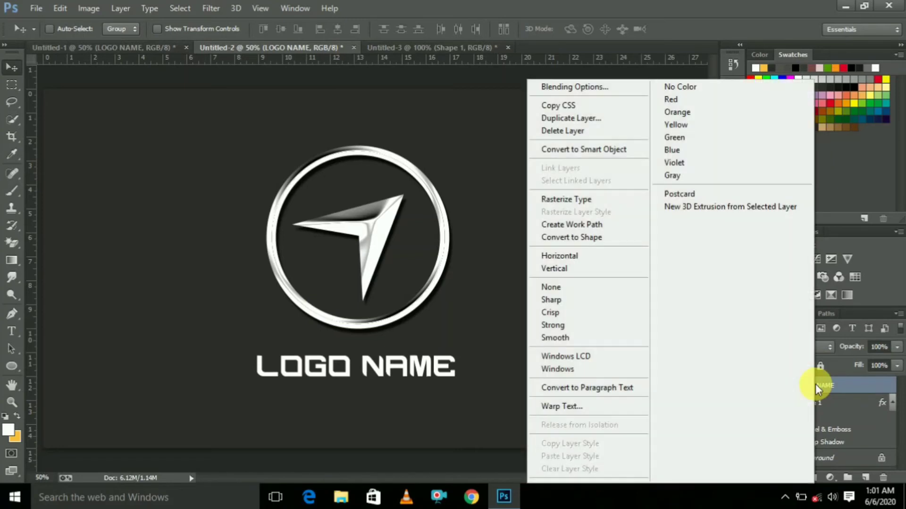
left_click(598, 89)
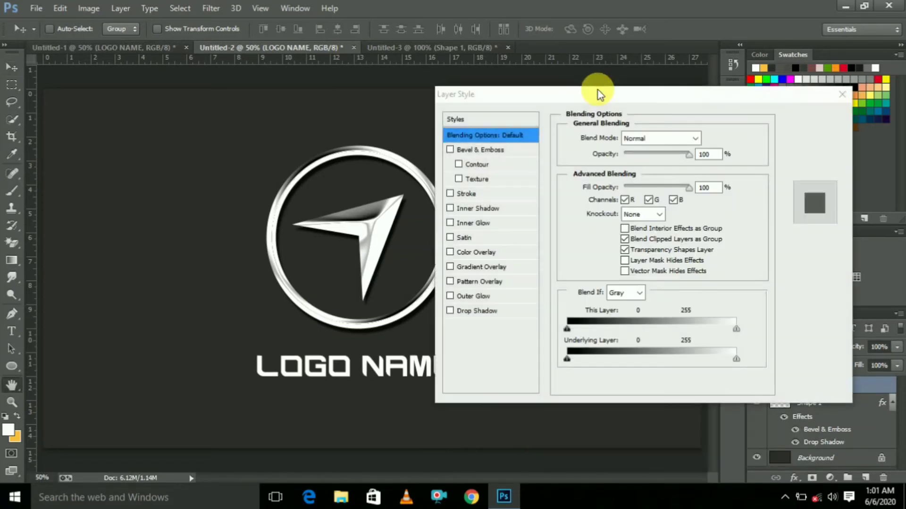
left_click(485, 151)
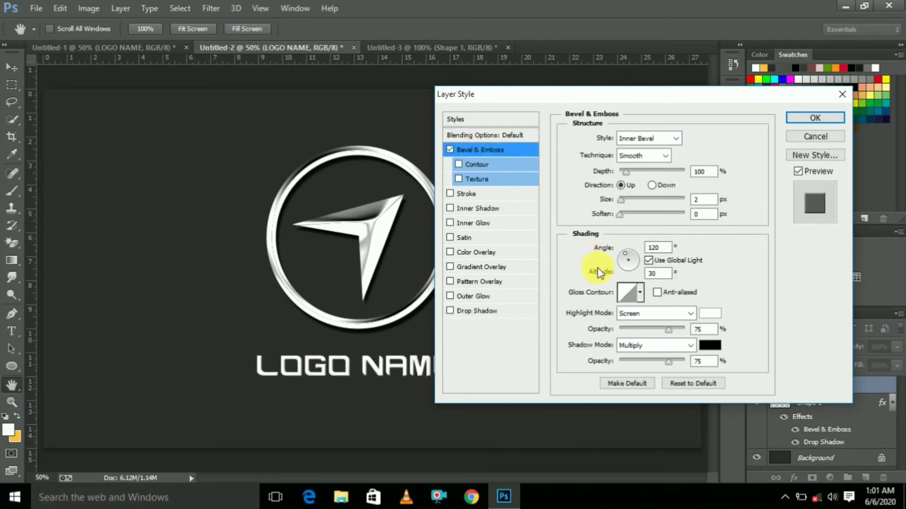
left_click(640, 293)
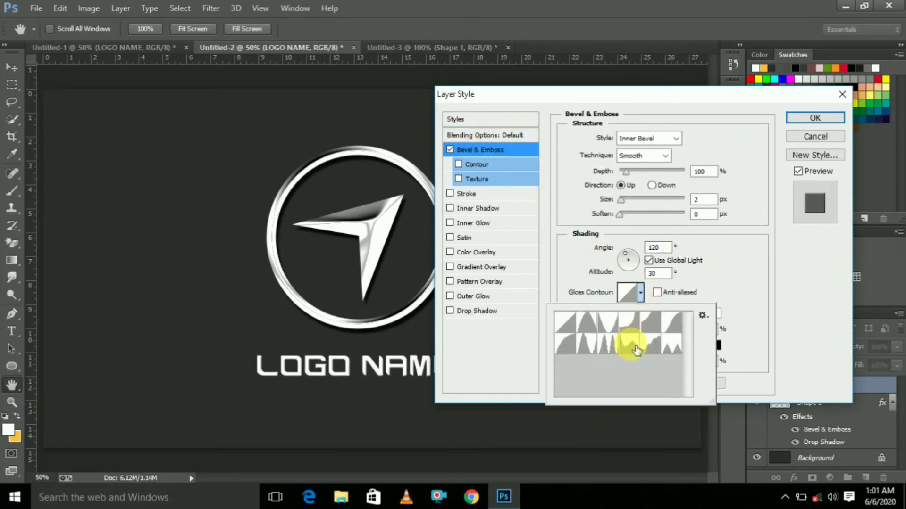
left_click(691, 293)
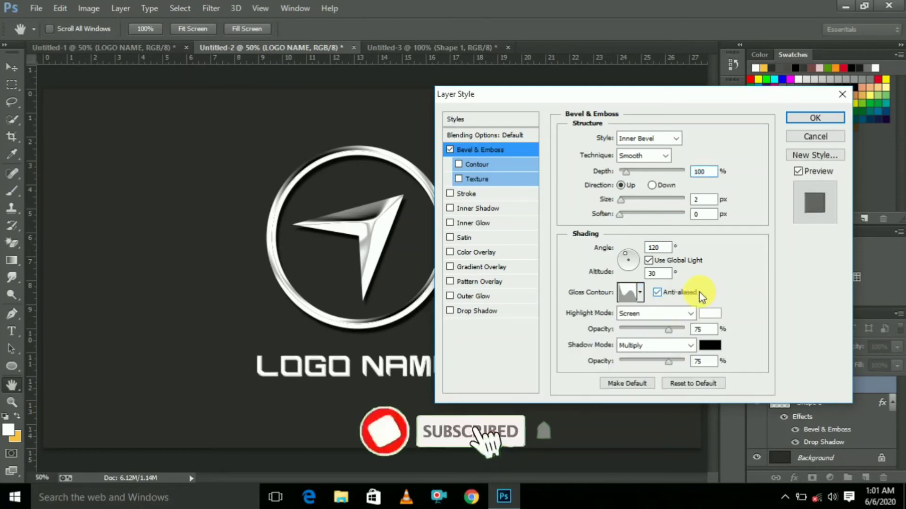
left_click_drag(673, 334, 693, 328)
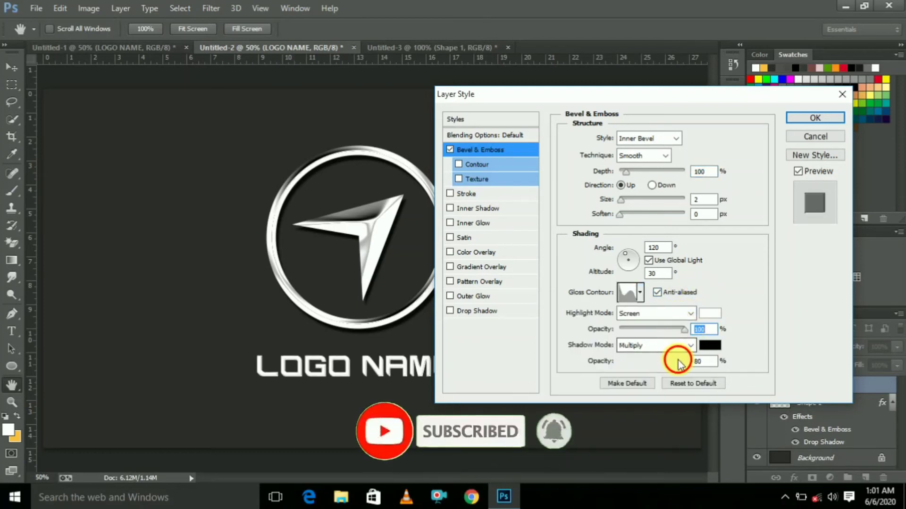
left_click_drag(678, 360, 691, 366)
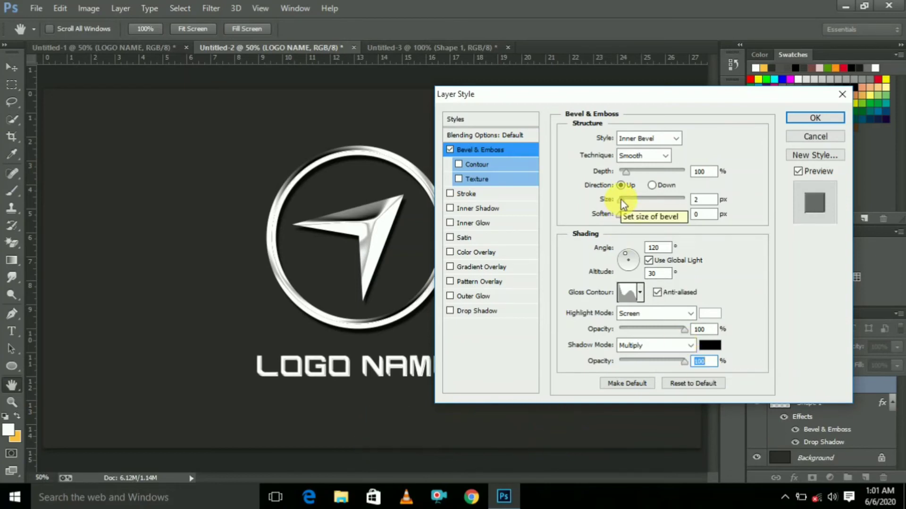
left_click_drag(621, 200, 640, 173)
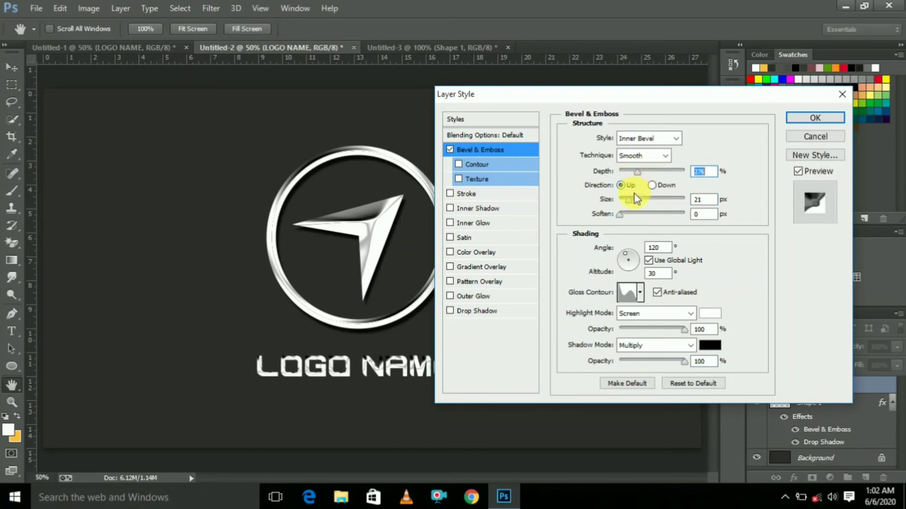
left_click_drag(629, 202, 627, 202)
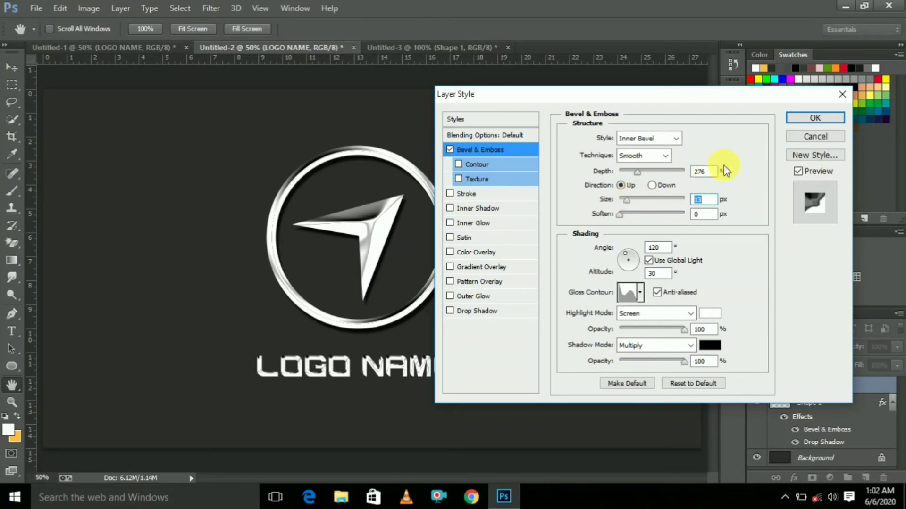
left_click(809, 116)
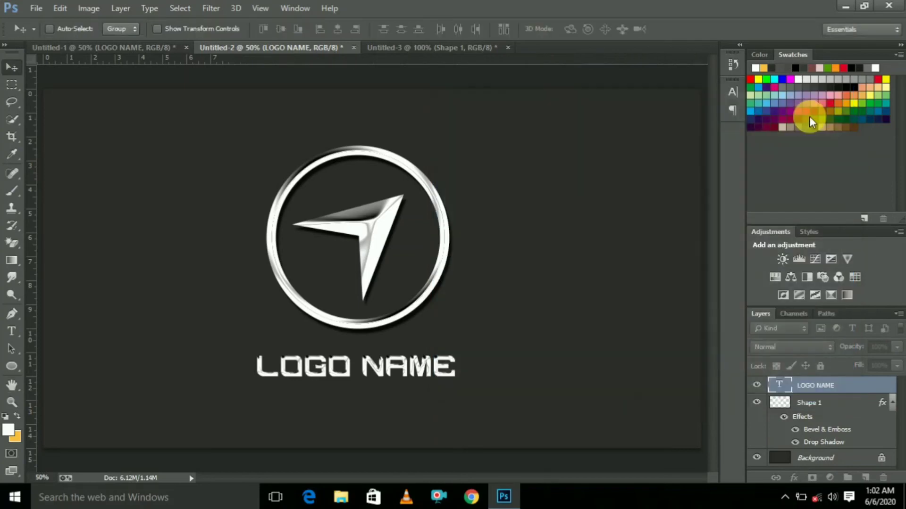
Look over Untitled-1 and Untitled-3, return to Untitled-2, and minimize Photoshop
left_click(131, 46)
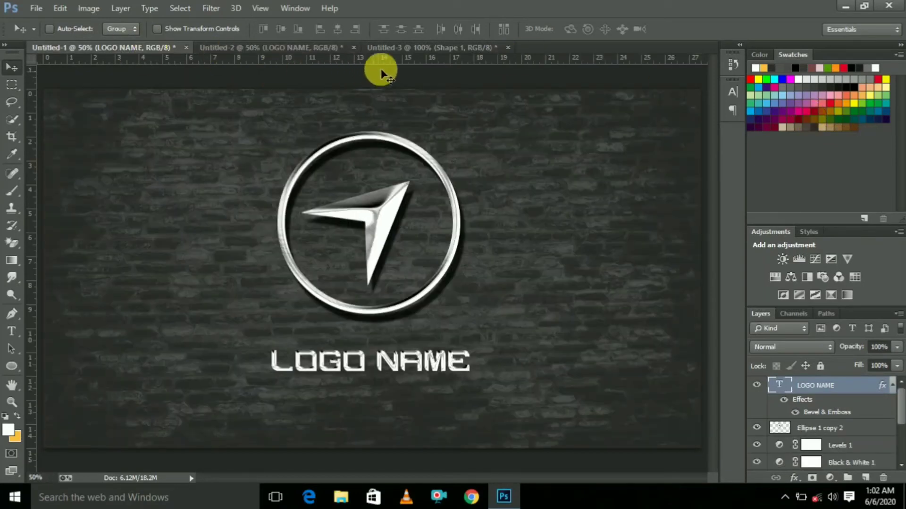
left_click(398, 46)
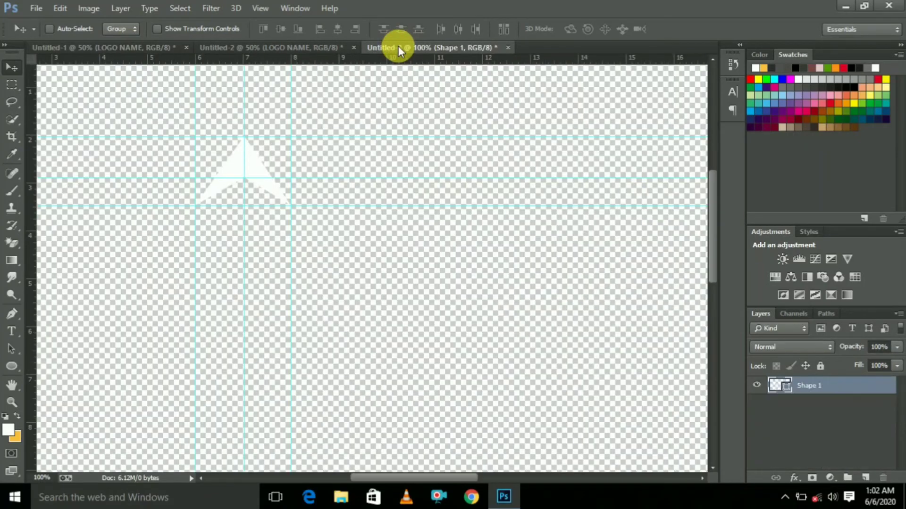
left_click(318, 47)
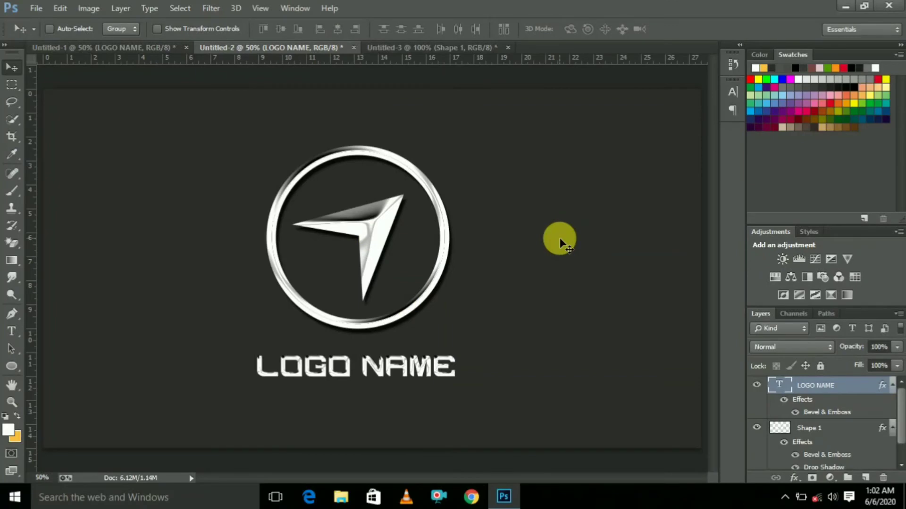
left_click(844, 8)
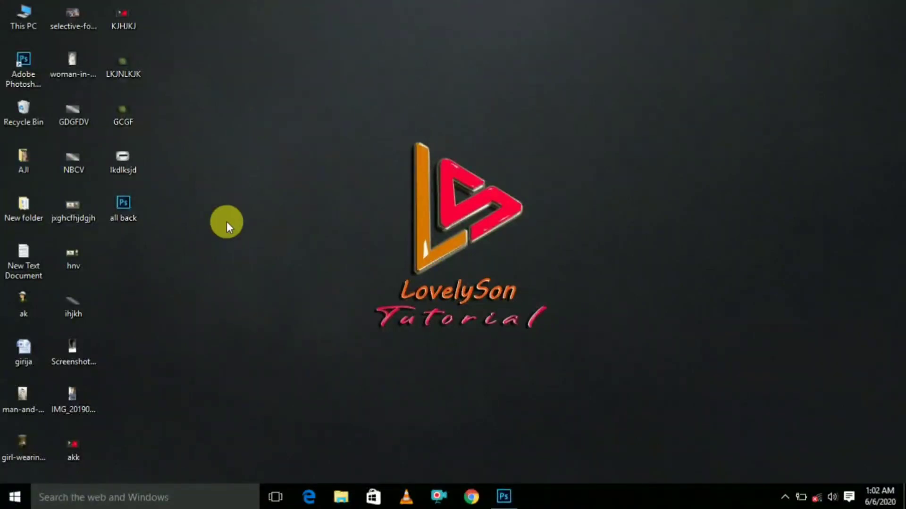
In the AJI folder, select grayscale-photo-of-brickwall and drag it to Photoshop
key("Return")
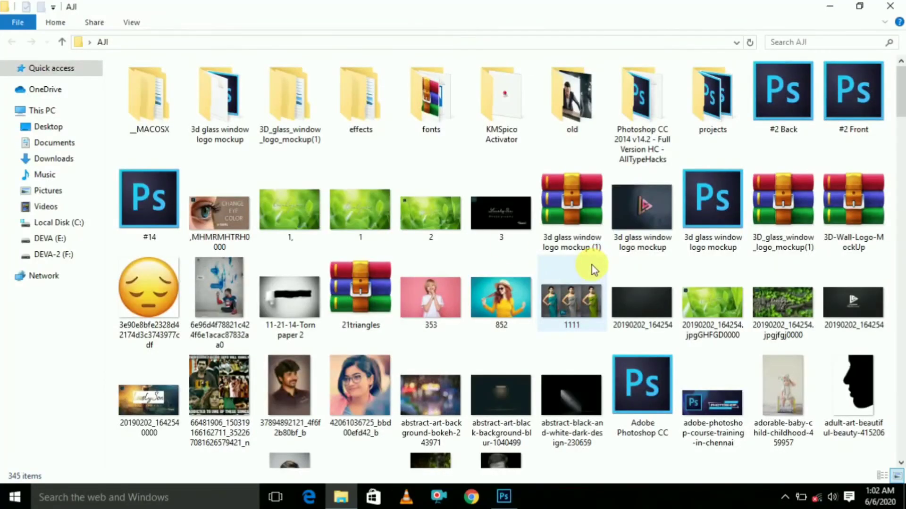
left_click(571, 298)
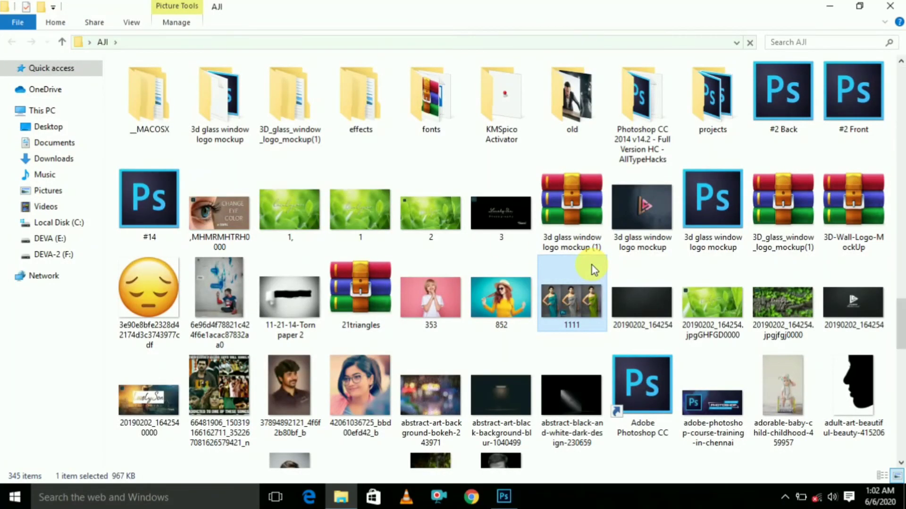
key("n")
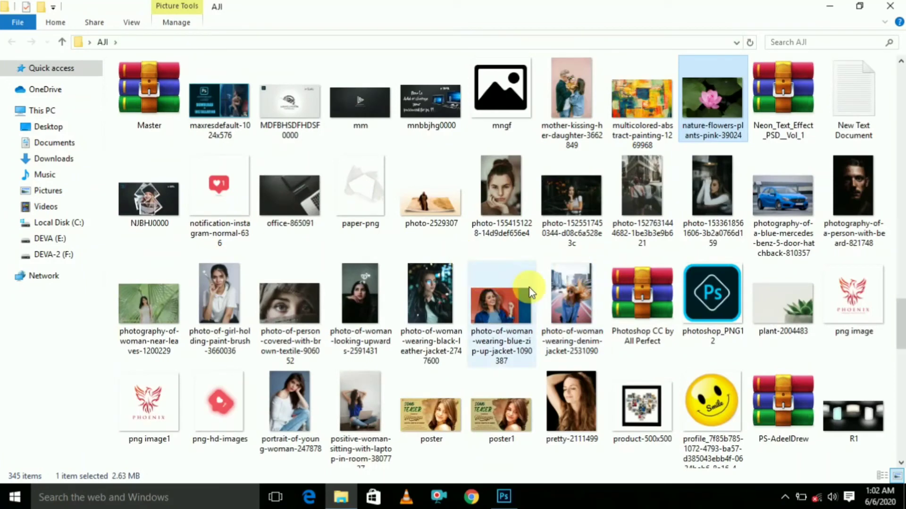
key("g")
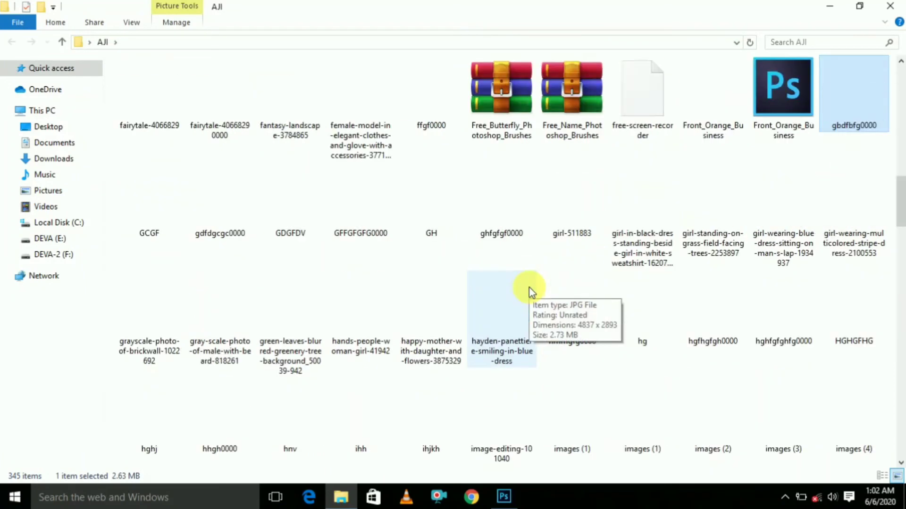
left_click(145, 313)
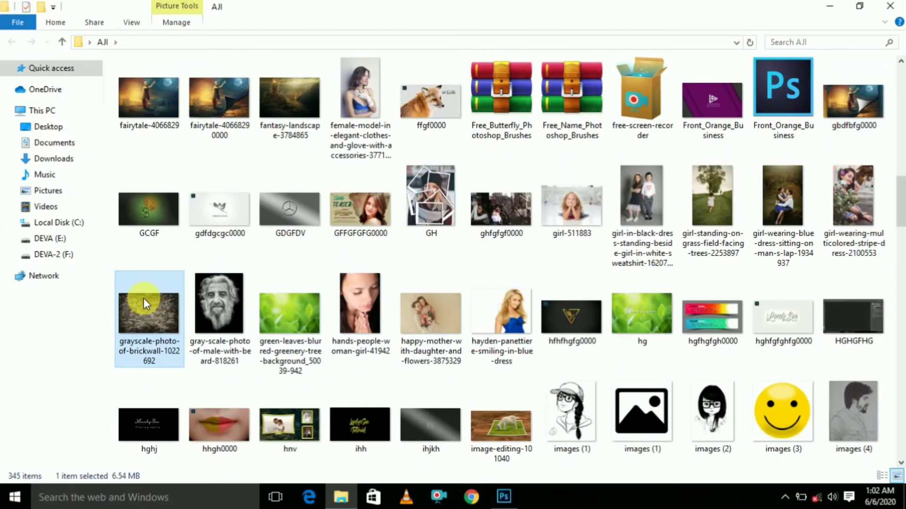
left_click_drag(143, 299, 521, 265)
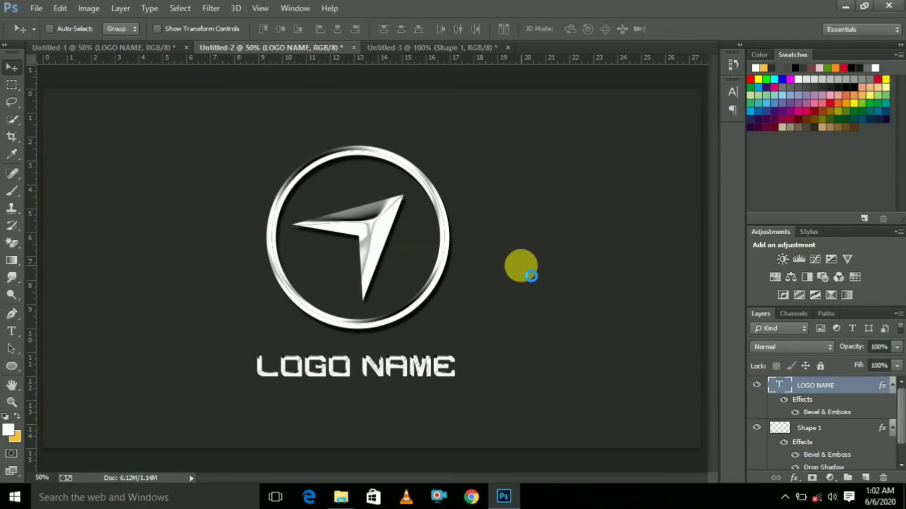
Place the brick-wall photo into Untitled-2, scaled out to cover the entire canvas
left_click_drag(521, 265, 521, 265)
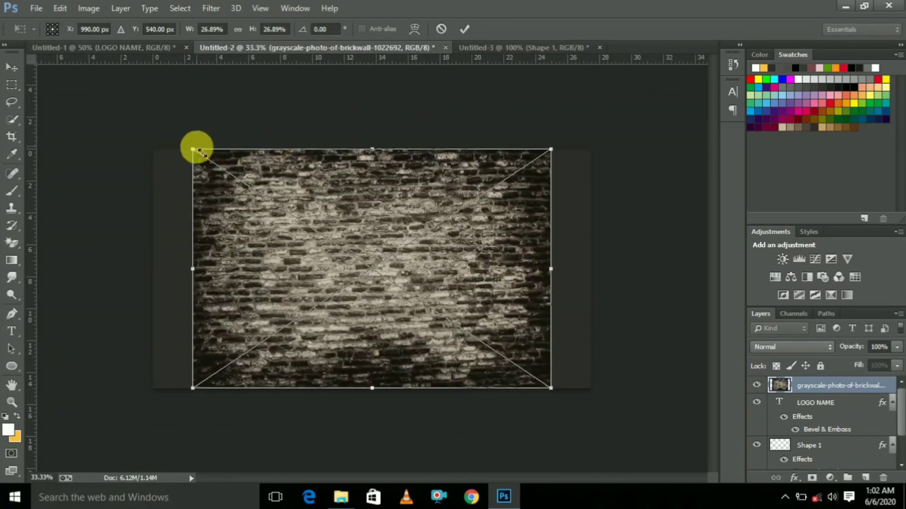
left_click_drag(193, 149, 144, 130)
left_click_drag(551, 387, 617, 440)
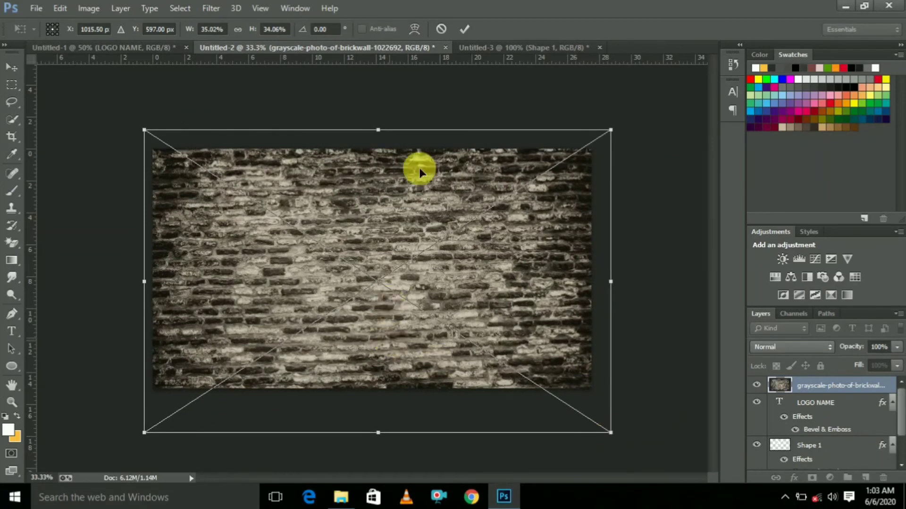
left_click(466, 29)
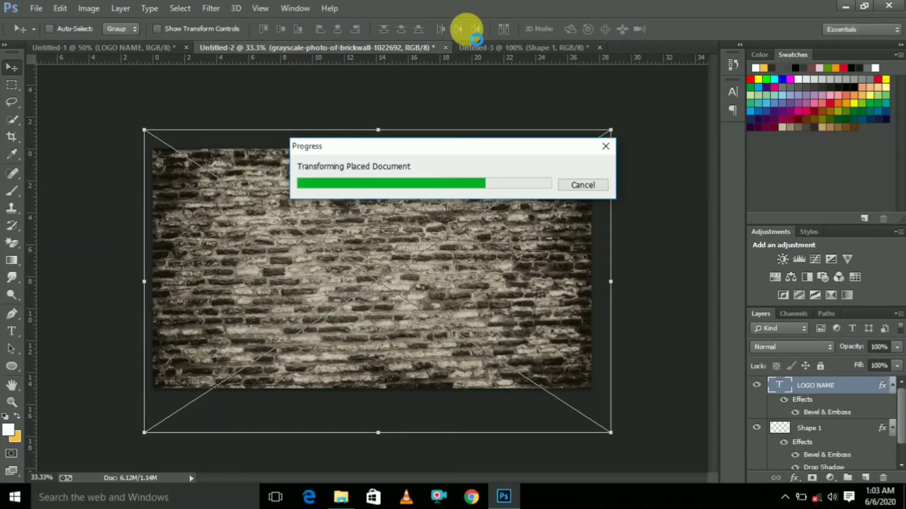
key("ctrl+plus")
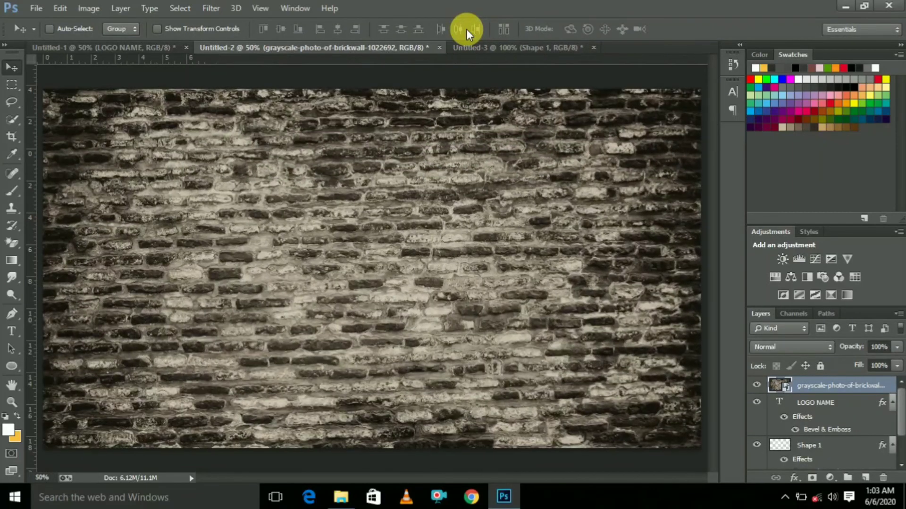
Move the brick layer below the logo, unlock Background as Layer 0, and stack it above the bricks
left_click_drag(831, 391, 840, 464)
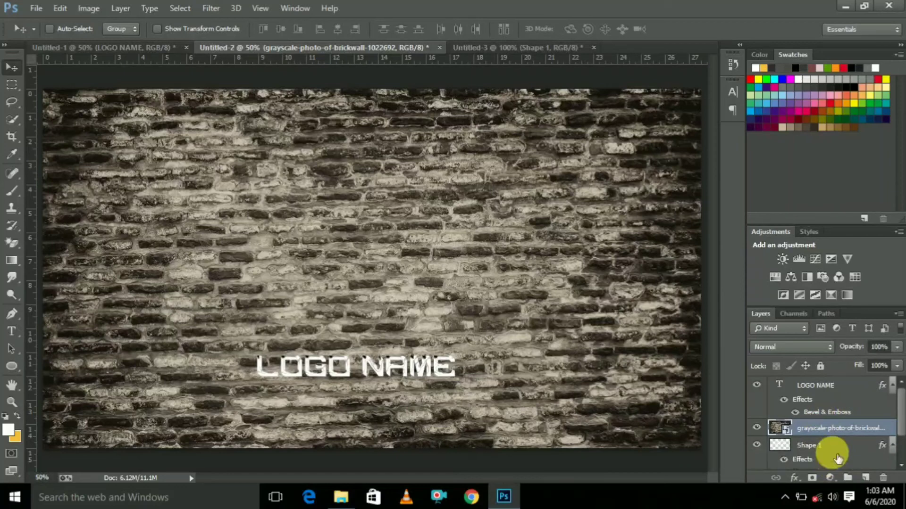
scroll(899, 427, "down", 2)
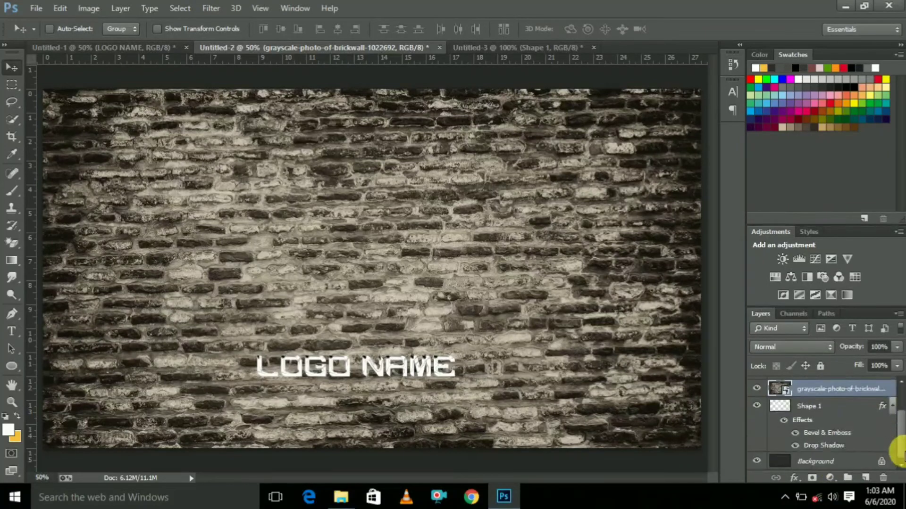
left_click_drag(808, 384, 825, 438)
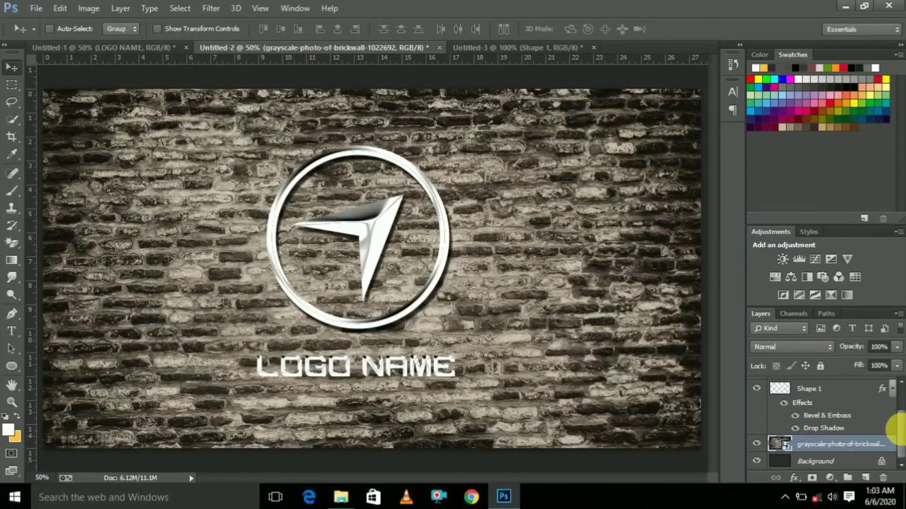
left_click(889, 466)
left_click(811, 443)
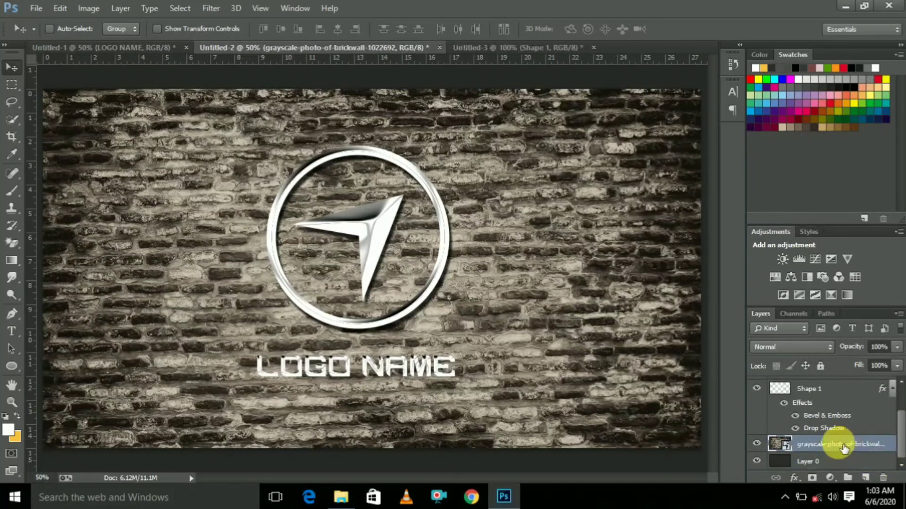
left_click_drag(843, 448, 809, 471)
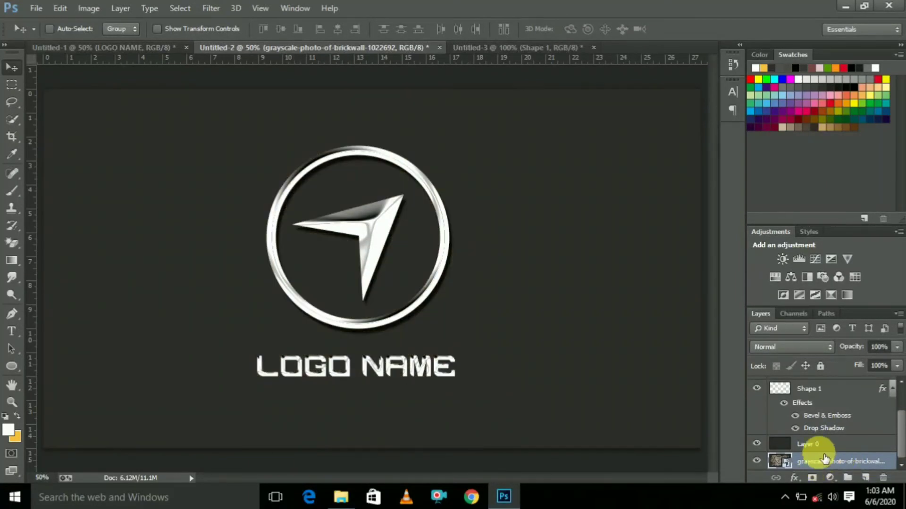
left_click(809, 443)
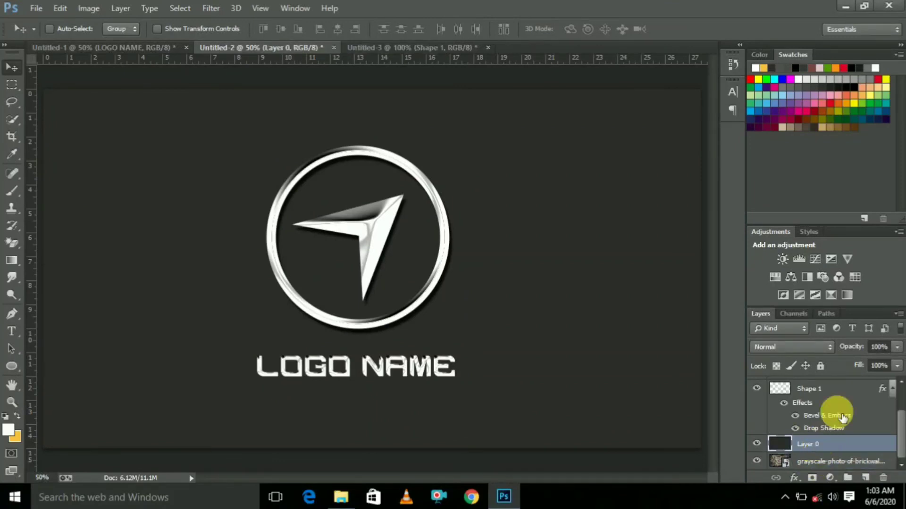
left_click(895, 347)
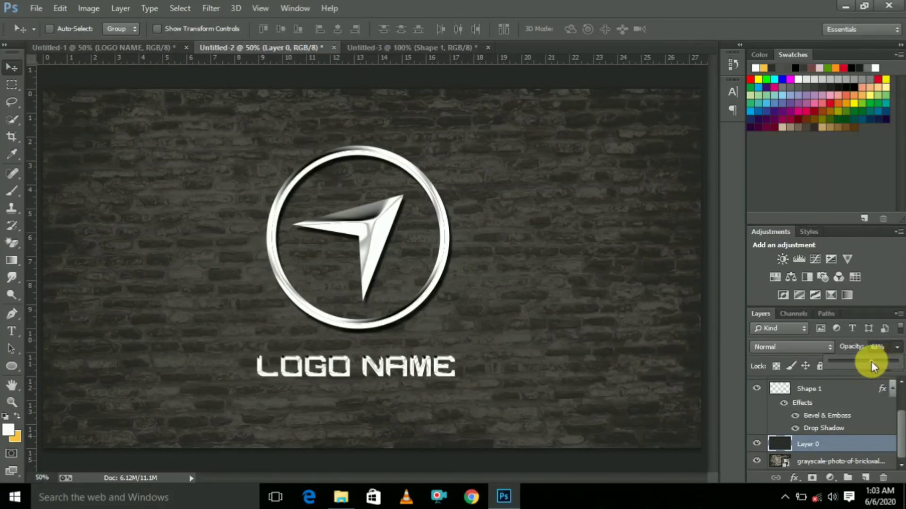
Set Layer 0's opacity to 84%, then check Untitled-1 and Untitled-3 and return to Untitled-2
left_click_drag(871, 362, 870, 361)
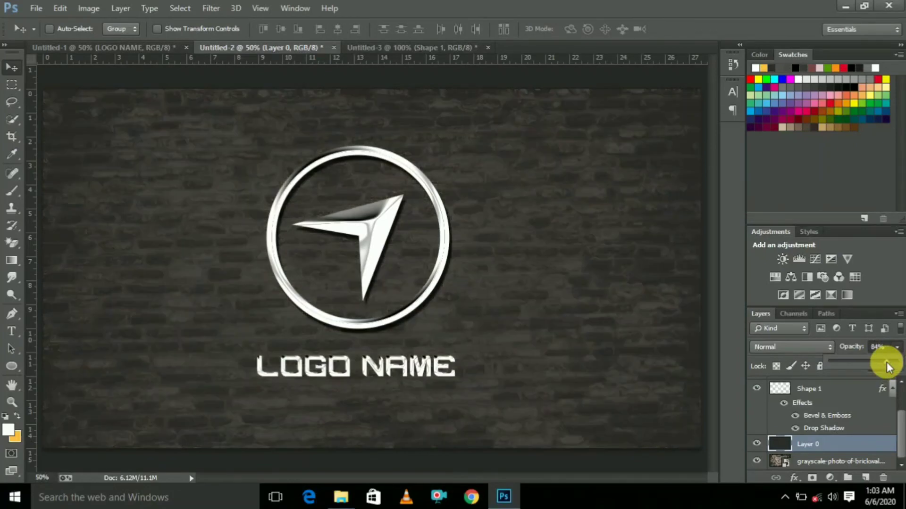
left_click(132, 47)
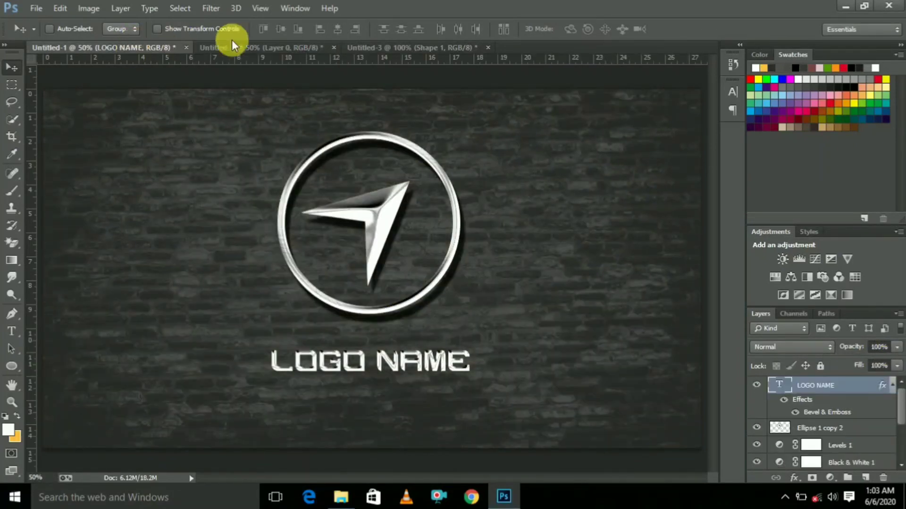
left_click(363, 47)
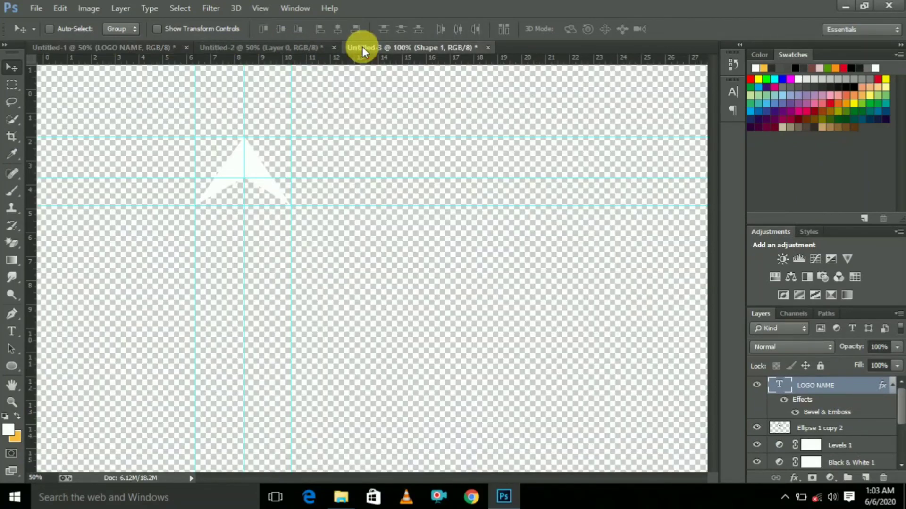
left_click(299, 50)
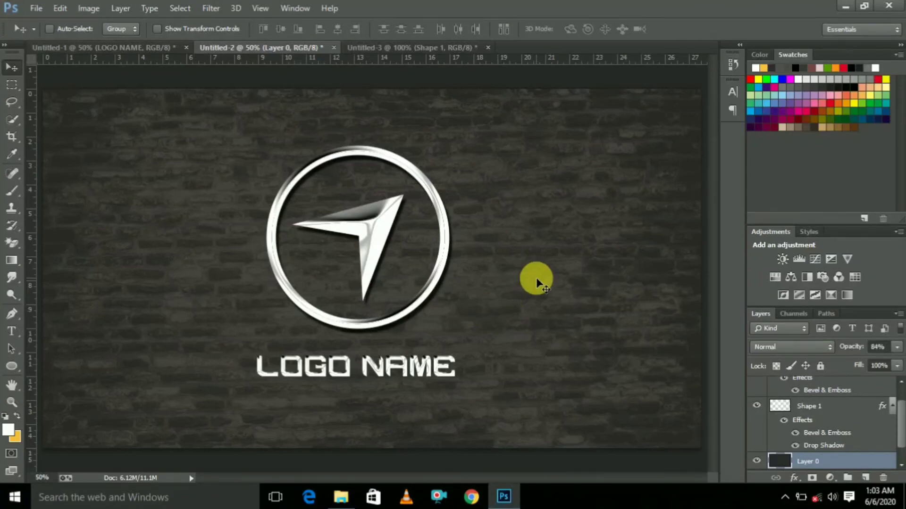
Add a Black & White adjustment to the brick photo with Reds -186 and Yellows -181
left_click_drag(899, 413, 896, 431)
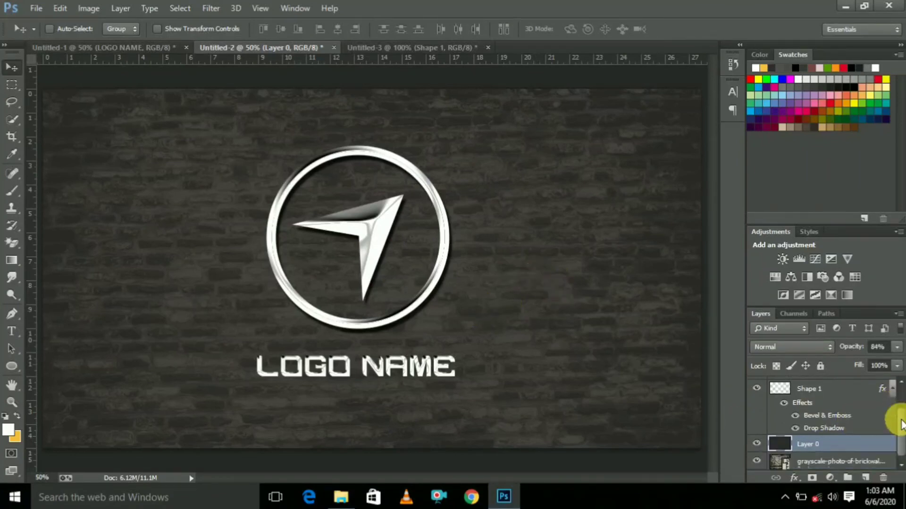
left_click(832, 464)
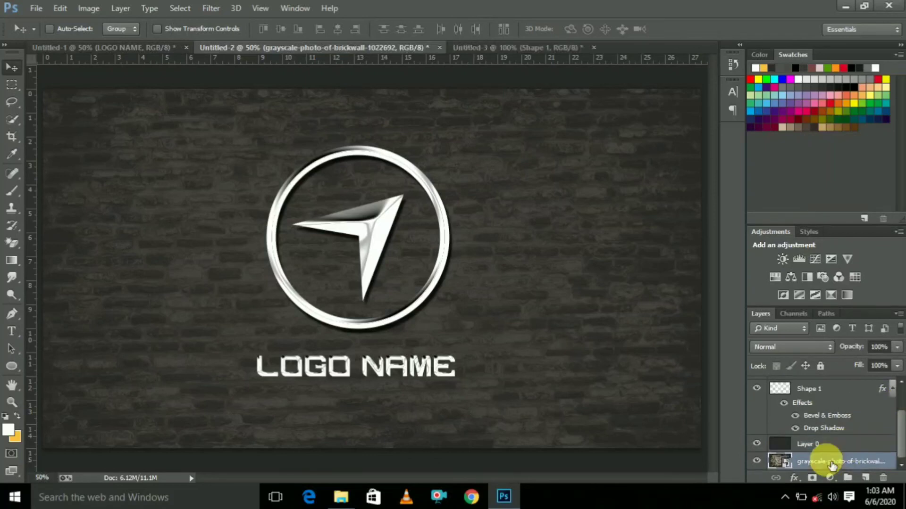
left_click(830, 477)
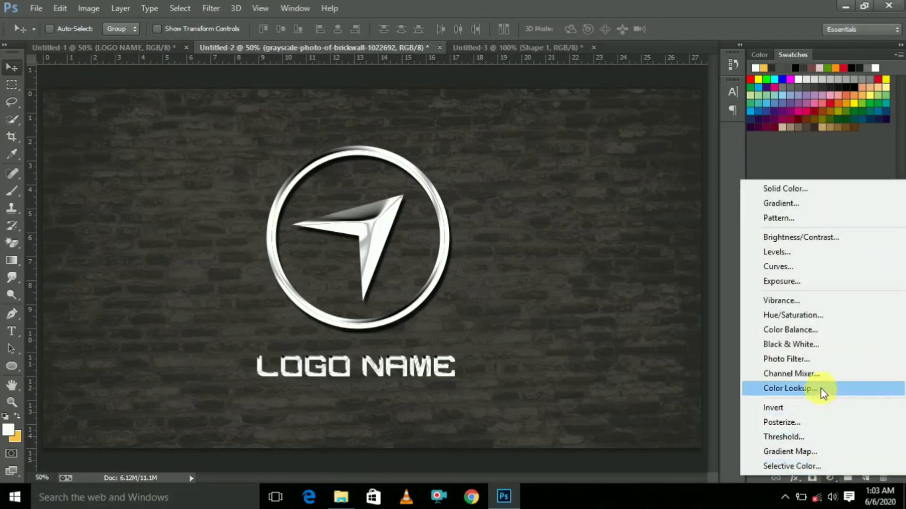
left_click(812, 349)
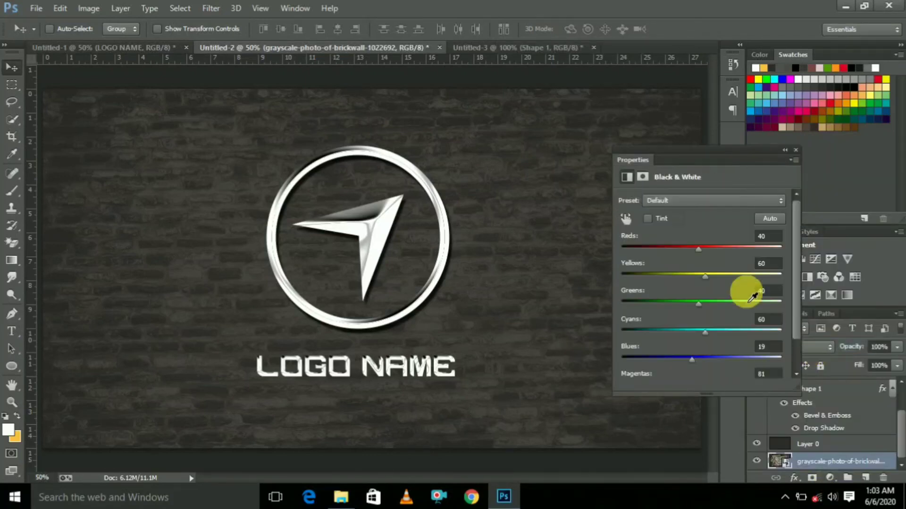
left_click_drag(700, 251, 626, 250)
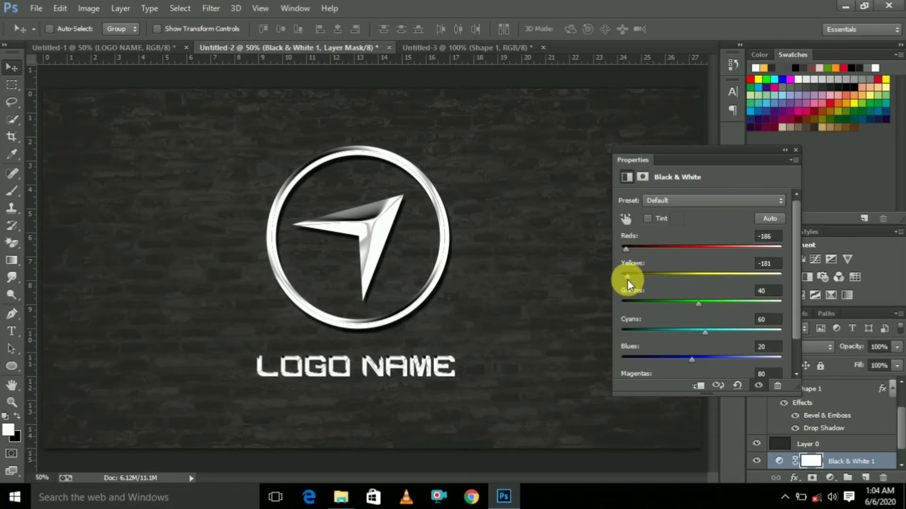
left_click(796, 149)
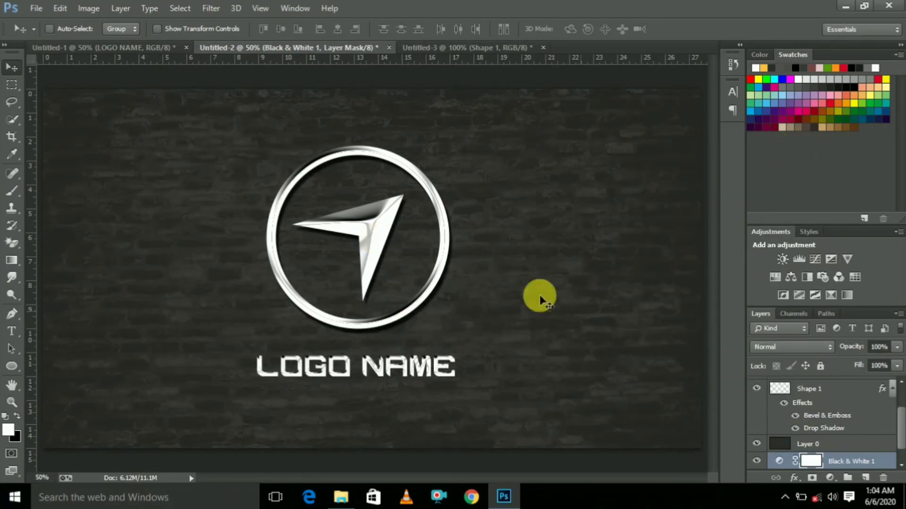
Lower Layer 0's opacity to 71%
left_click(830, 442)
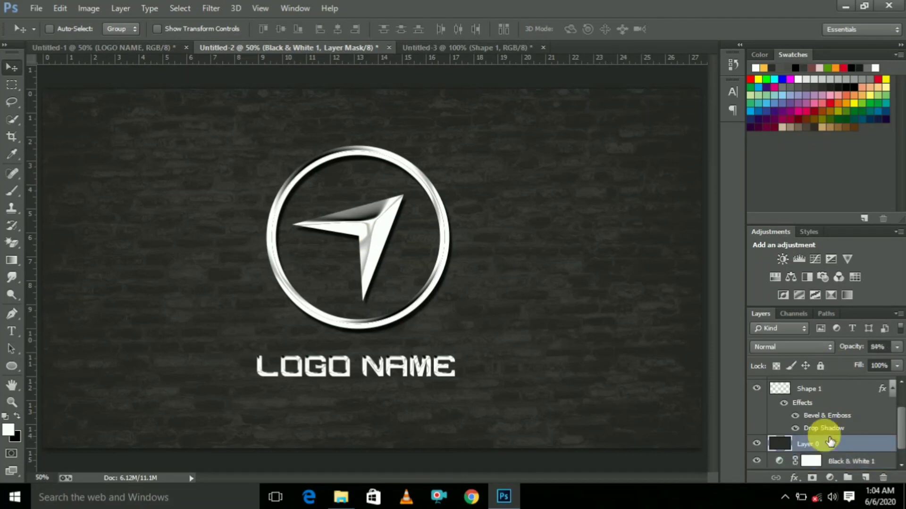
left_click(896, 347)
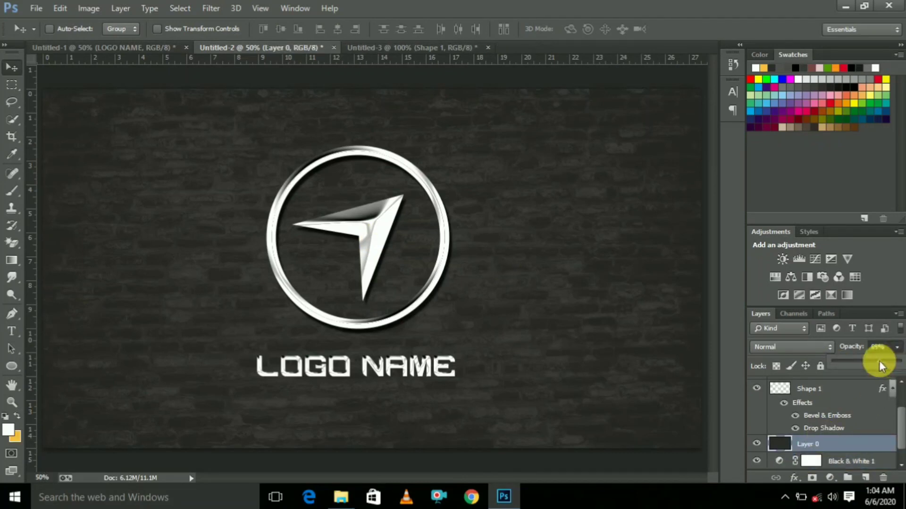
left_click_drag(879, 361, 879, 361)
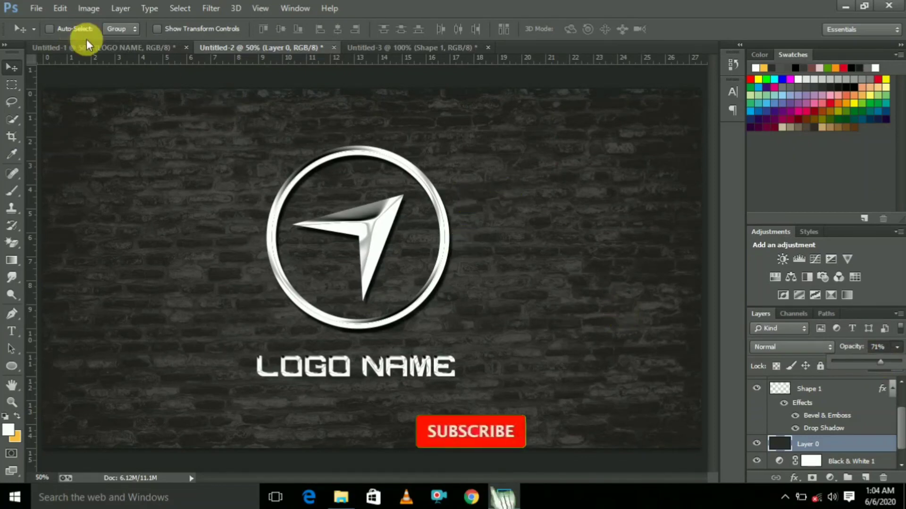
Check the Untitled-1 logo and Untitled-3 arrow documents, then return to Untitled-2
left_click(98, 47)
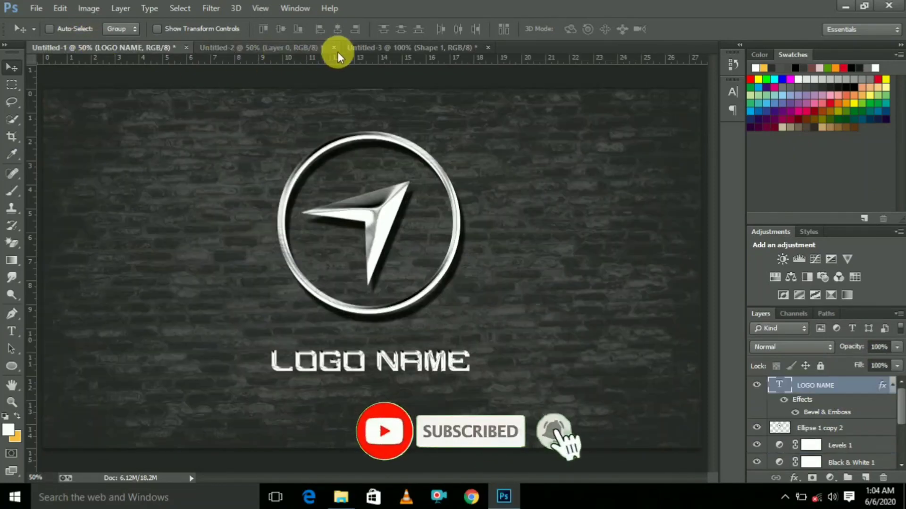
left_click(361, 48)
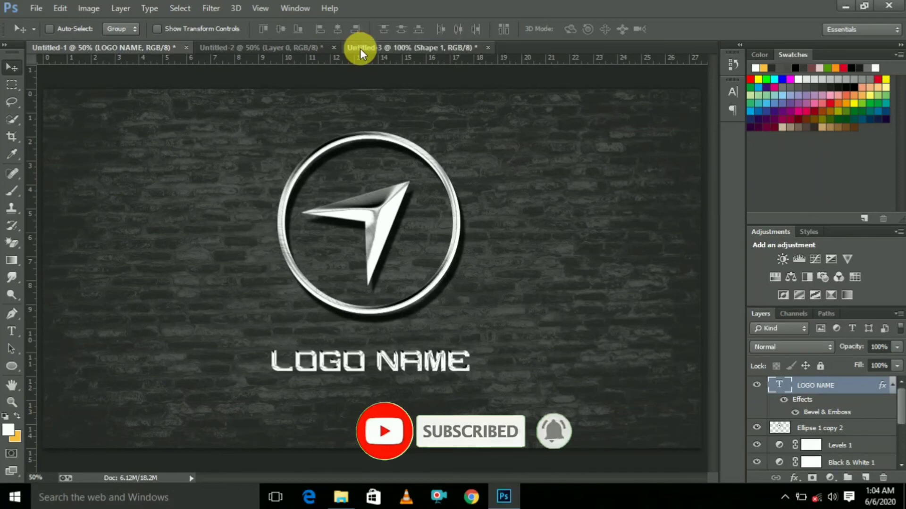
left_click(298, 47)
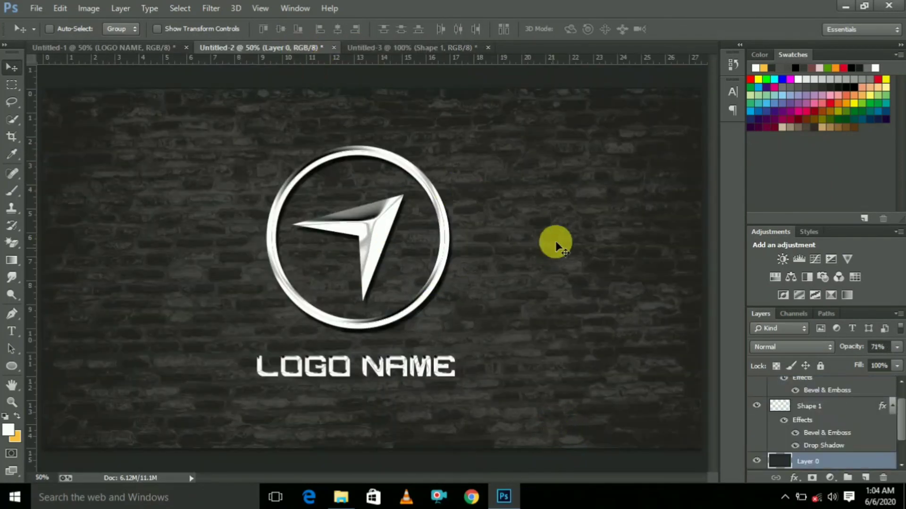
Minimize Photoshop and close the File Explorer window to reveal the desktop
left_click(845, 7)
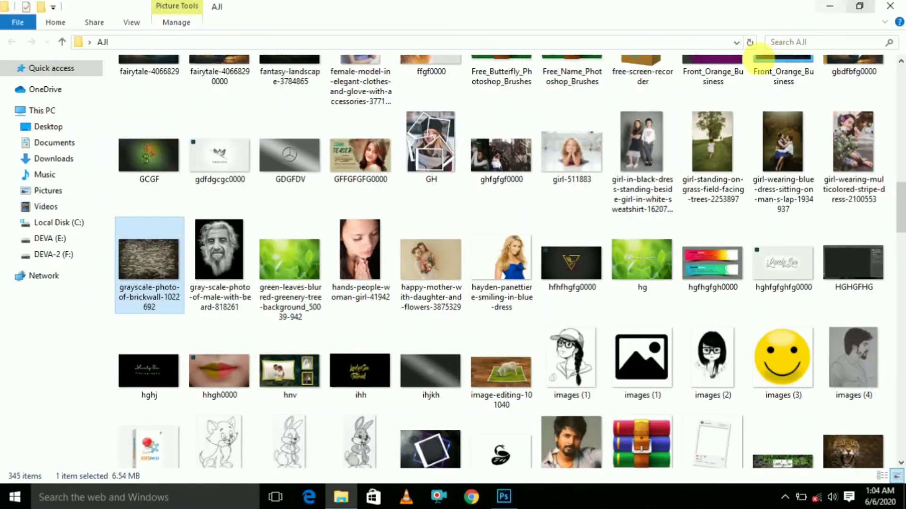
left_click(891, 8)
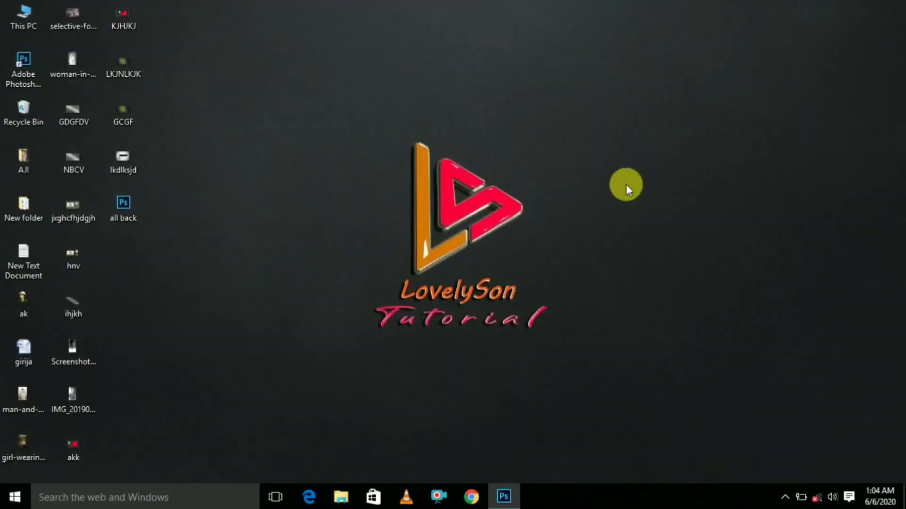